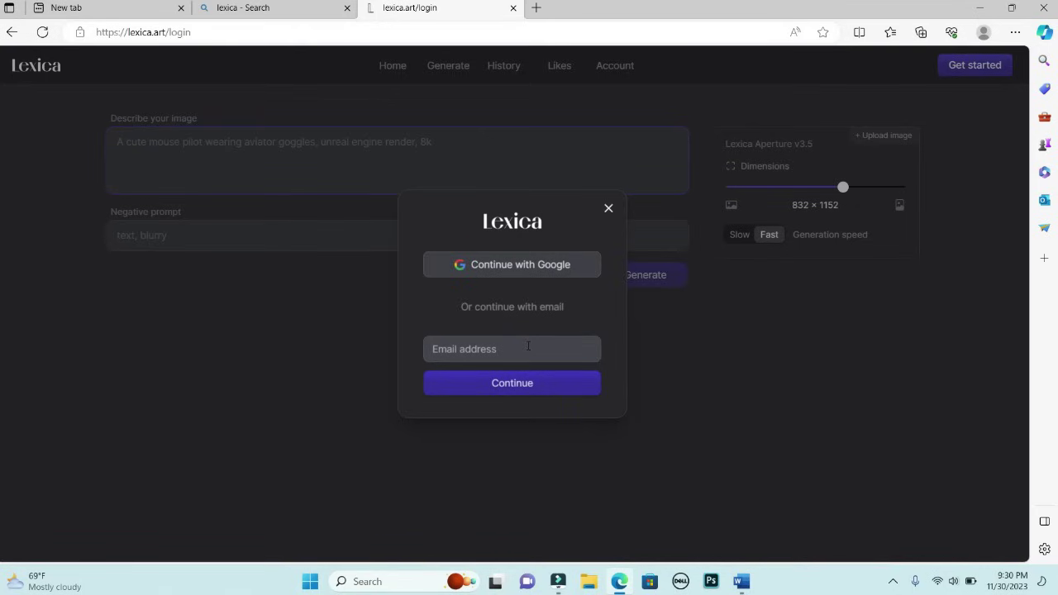
# Search the web for "temp mail" in a new browser tab and open the Mail.tm disposable email service.
pyautogui.click(537, 12)
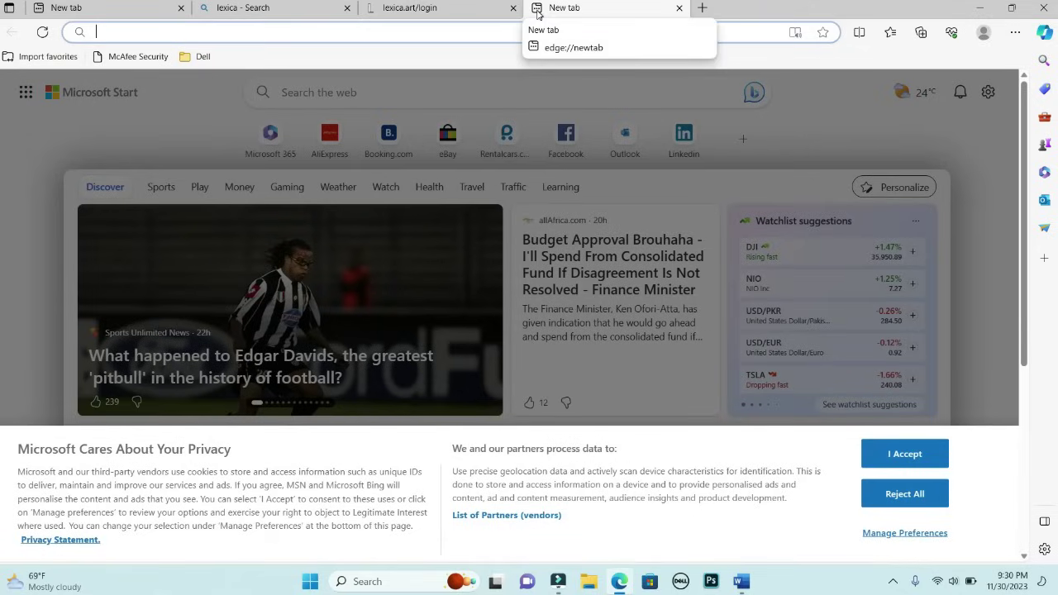
pyautogui.write('temp')
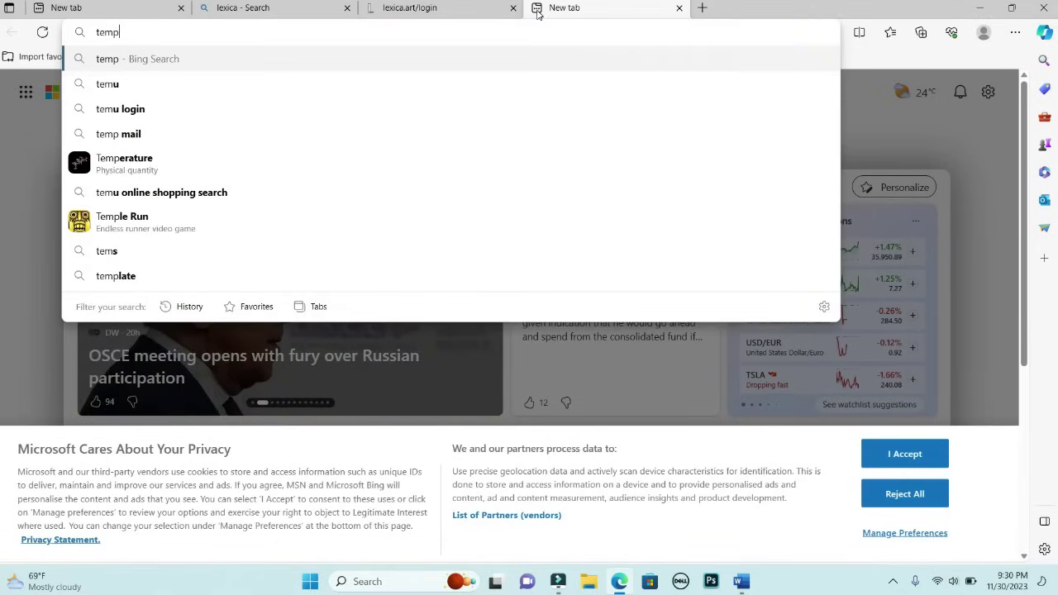
pyautogui.write(' mai')
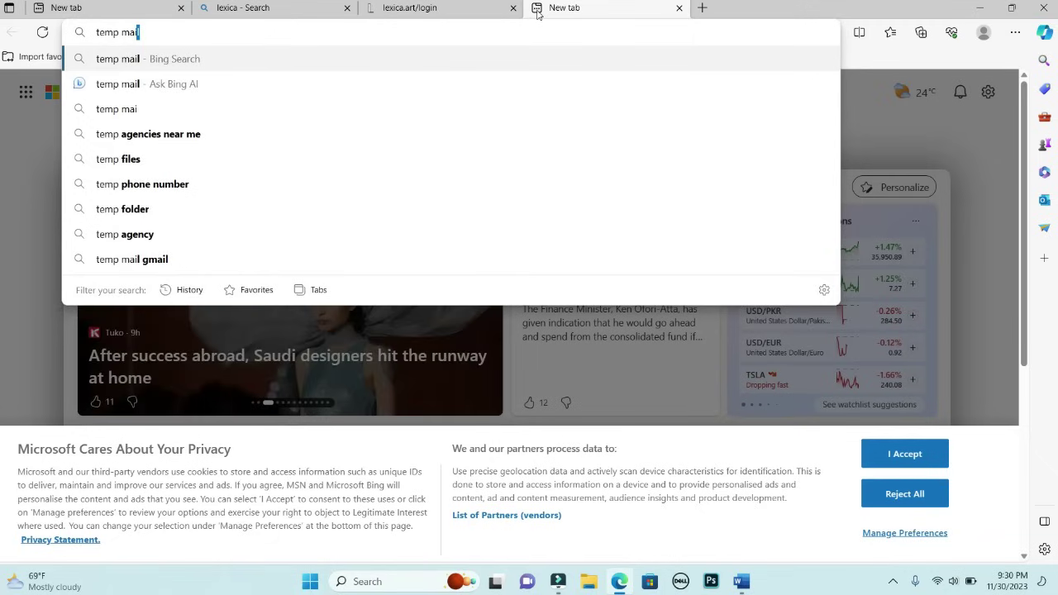
pyautogui.write('l')
pyautogui.press('Return')
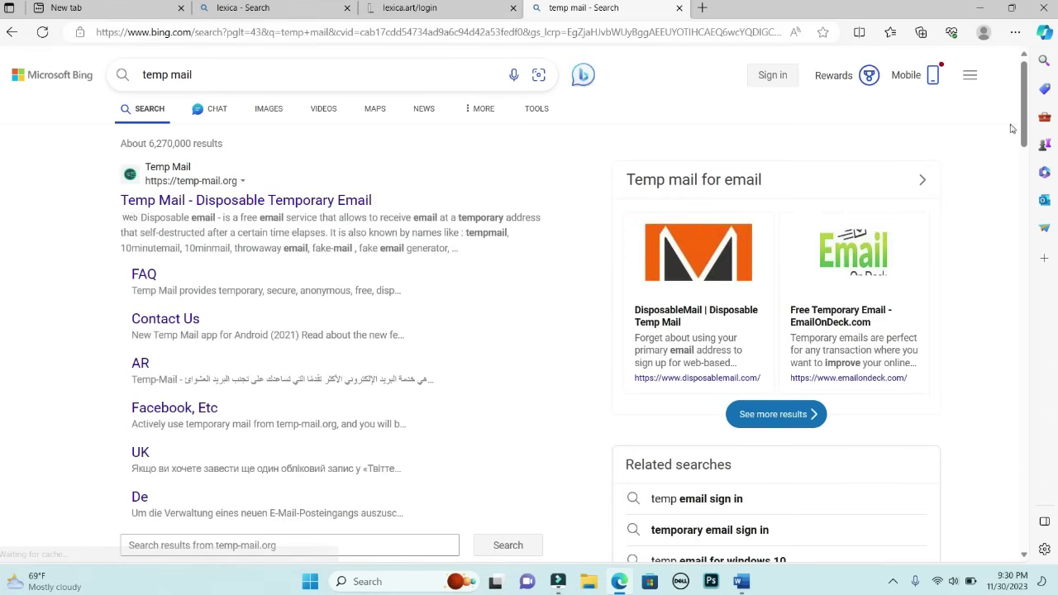
pyautogui.moveTo(1024, 130); pyautogui.dragTo(1055, 241)
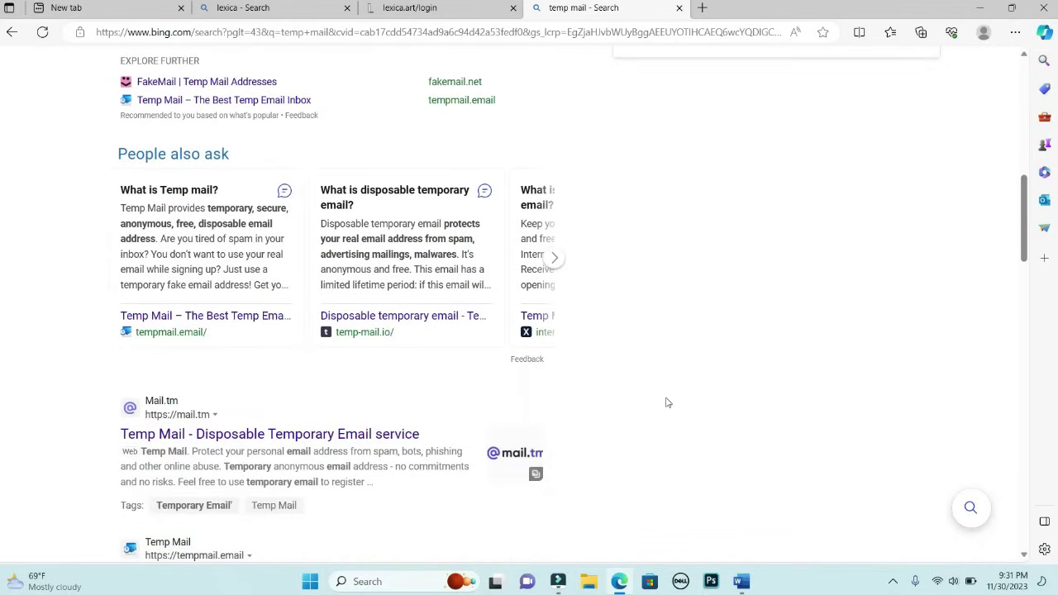
pyautogui.click(307, 437)
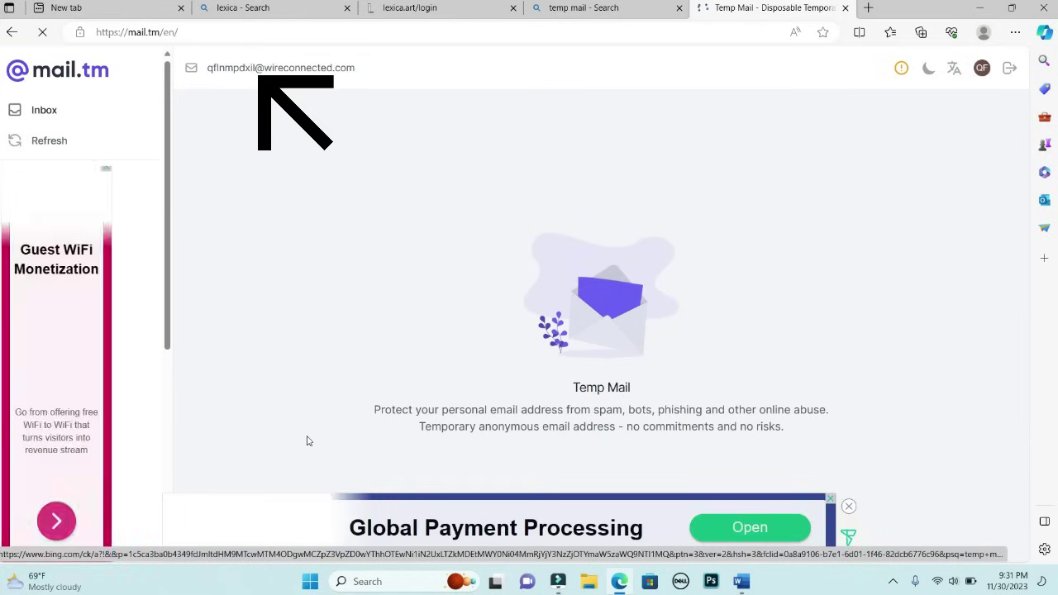
# Copy the temporary email address generated by Mail.tm.
pyautogui.click(374, 74)
pyautogui.moveTo(373, 73); pyautogui.dragTo(200, 86)
pyautogui.hotkey('ctrl', 'c')
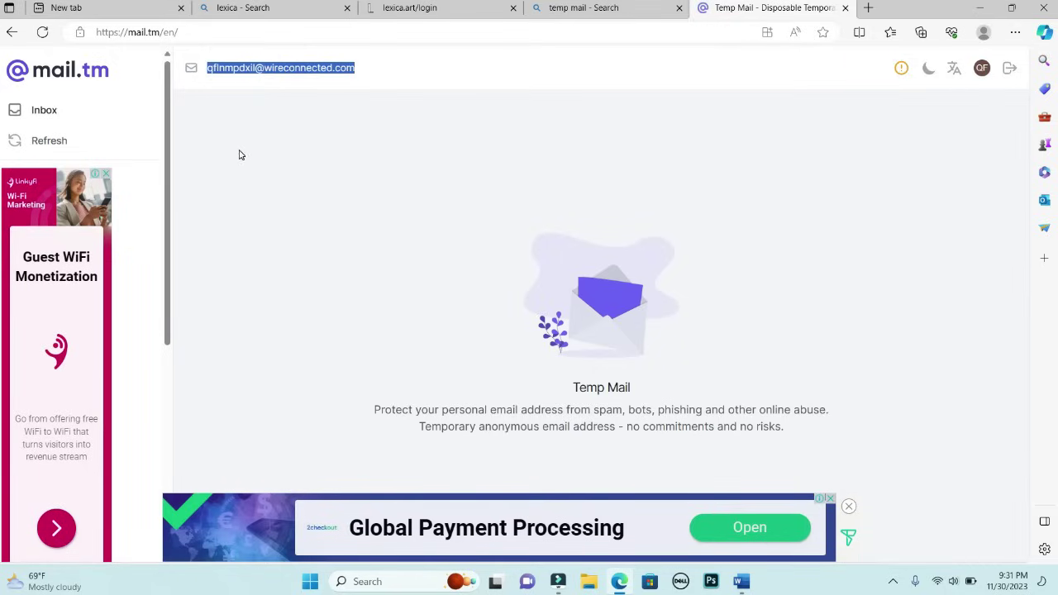
# Paste the temporary email address into the Lexica login form and request the login link.
pyautogui.click(428, 10)
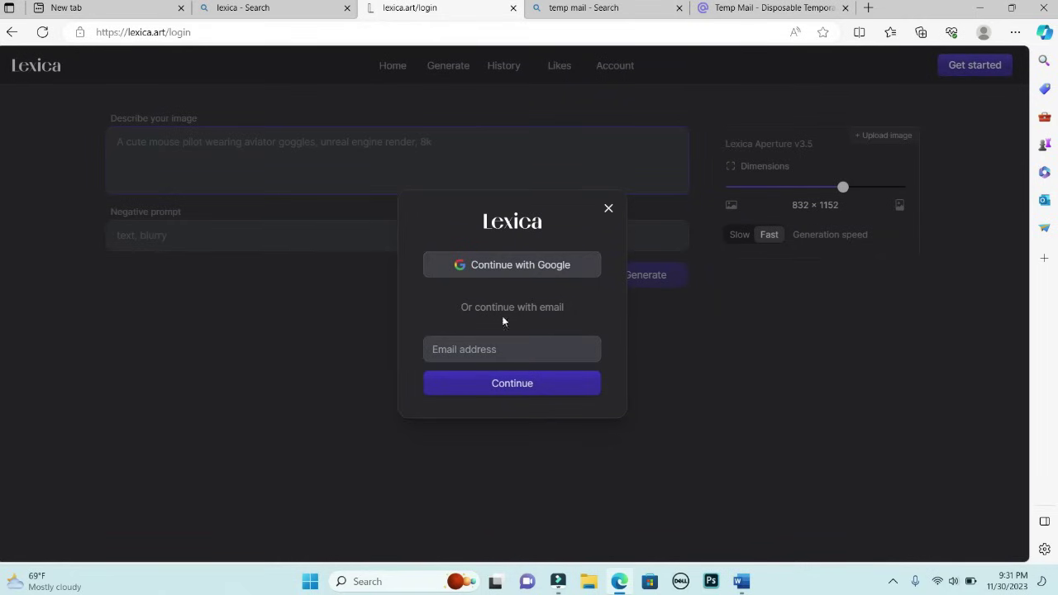
pyautogui.click(482, 350)
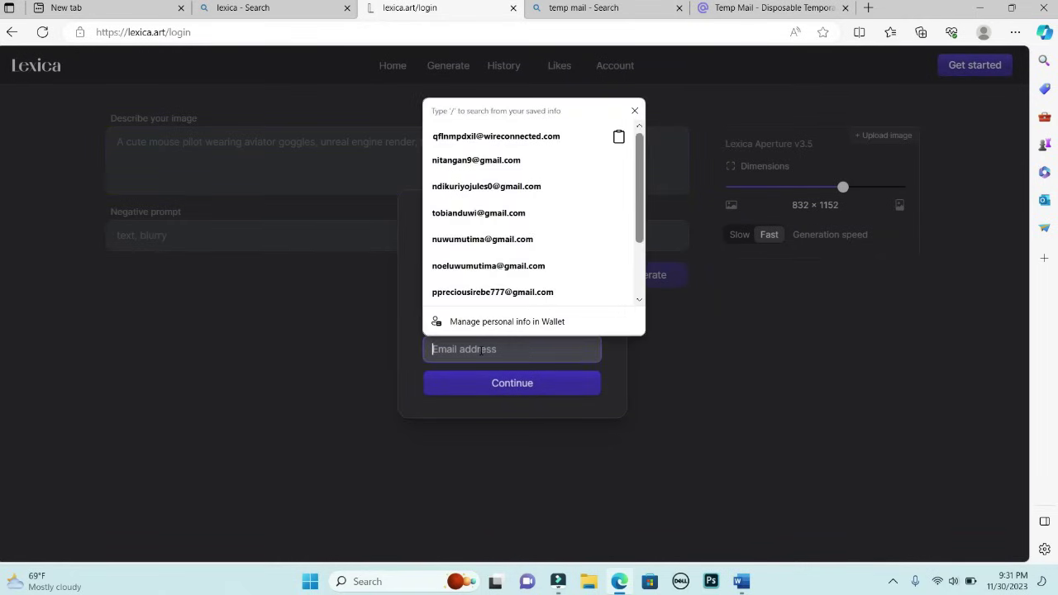
pyautogui.hotkey('ctrl', 'v')
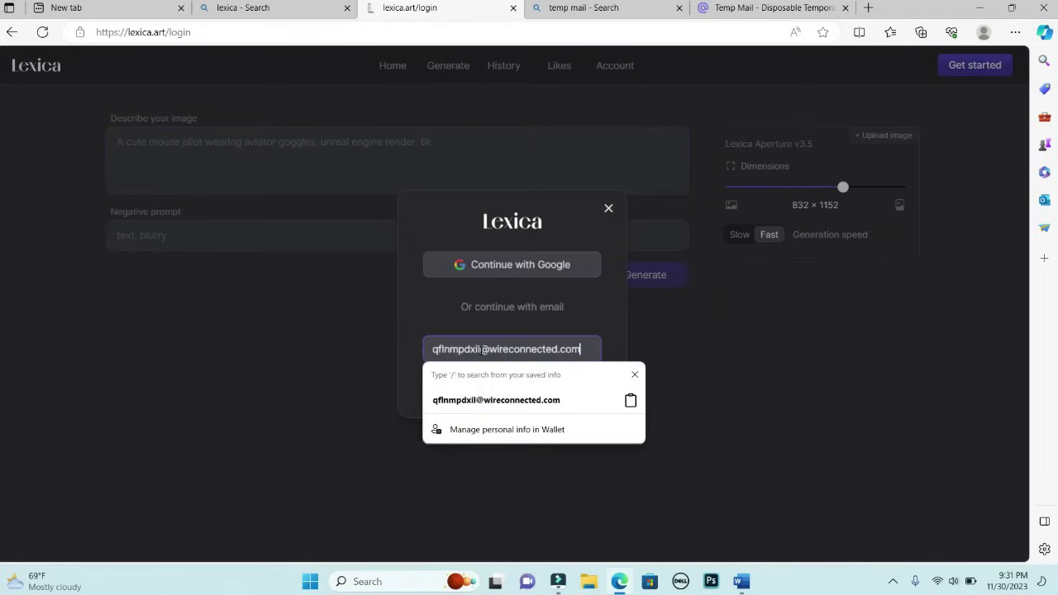
pyautogui.click(486, 396)
pyautogui.click(506, 385)
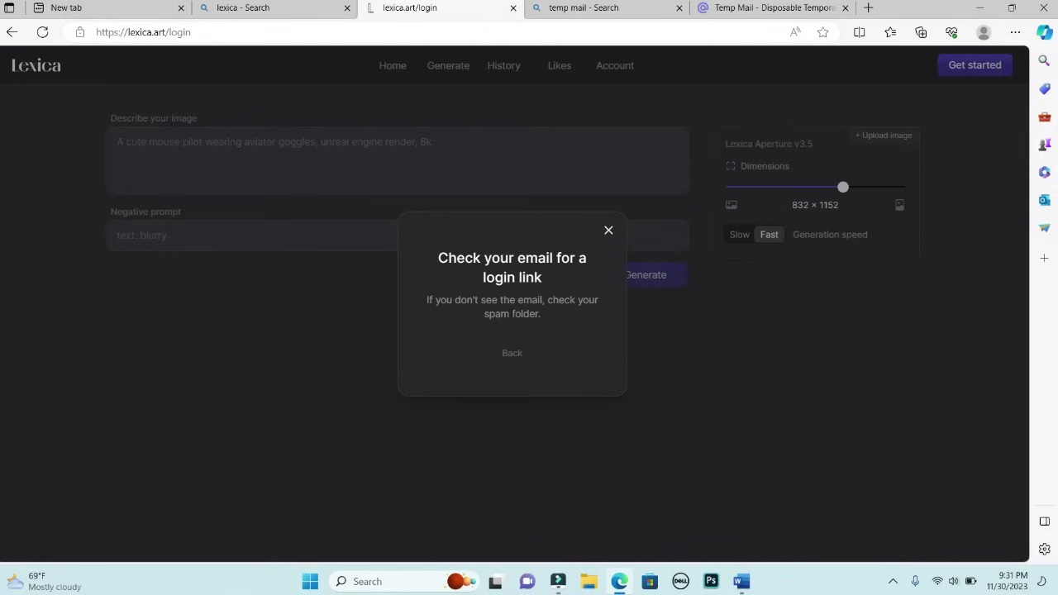
# Open the "Log in to Lexica" message in the Mail.tm inbox and follow its login link.
pyautogui.click(752, 11)
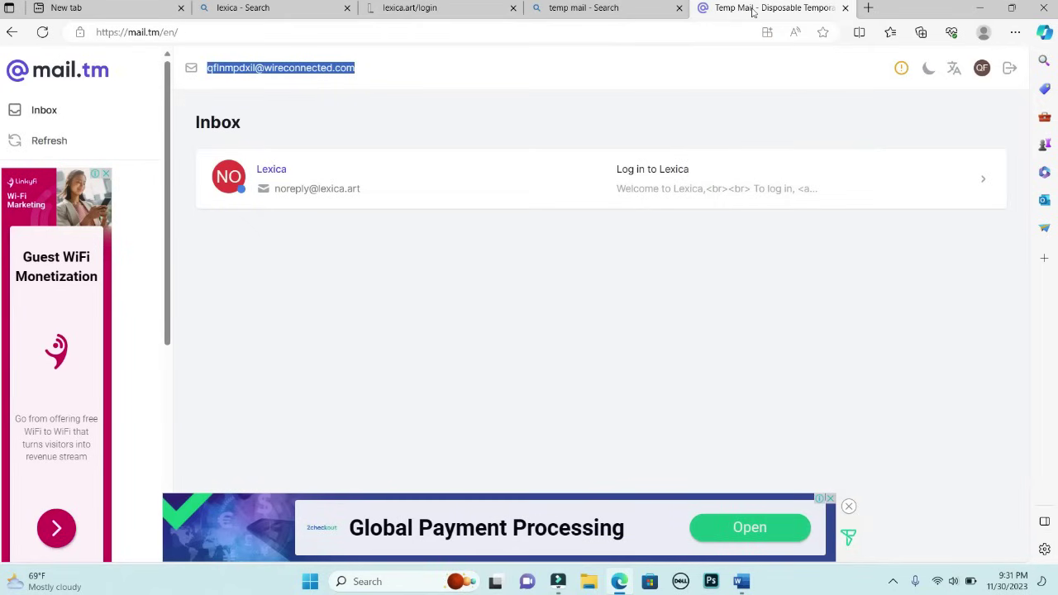
pyautogui.click(305, 197)
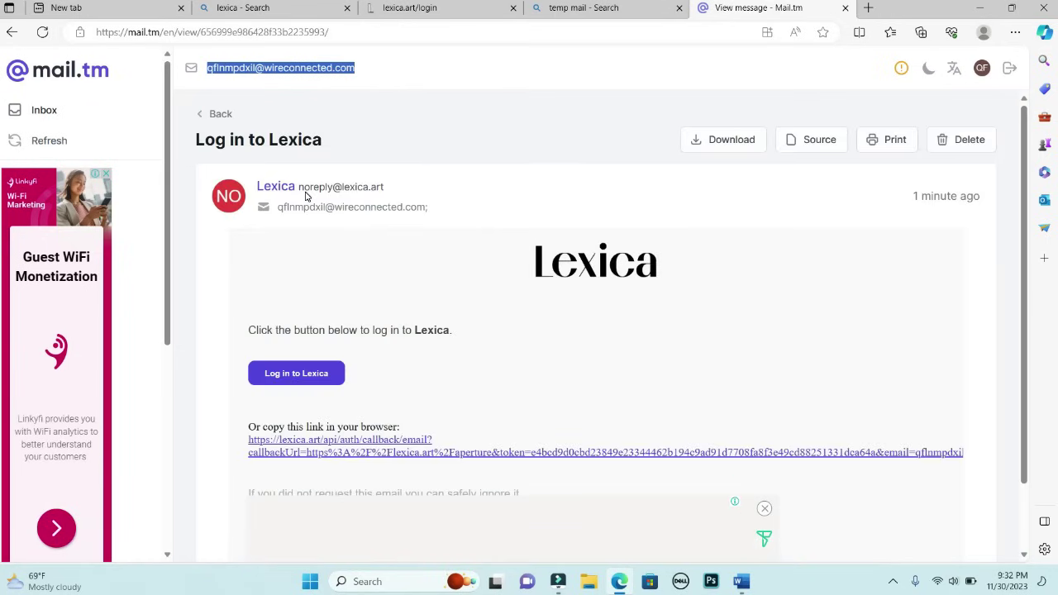
pyautogui.click(299, 374)
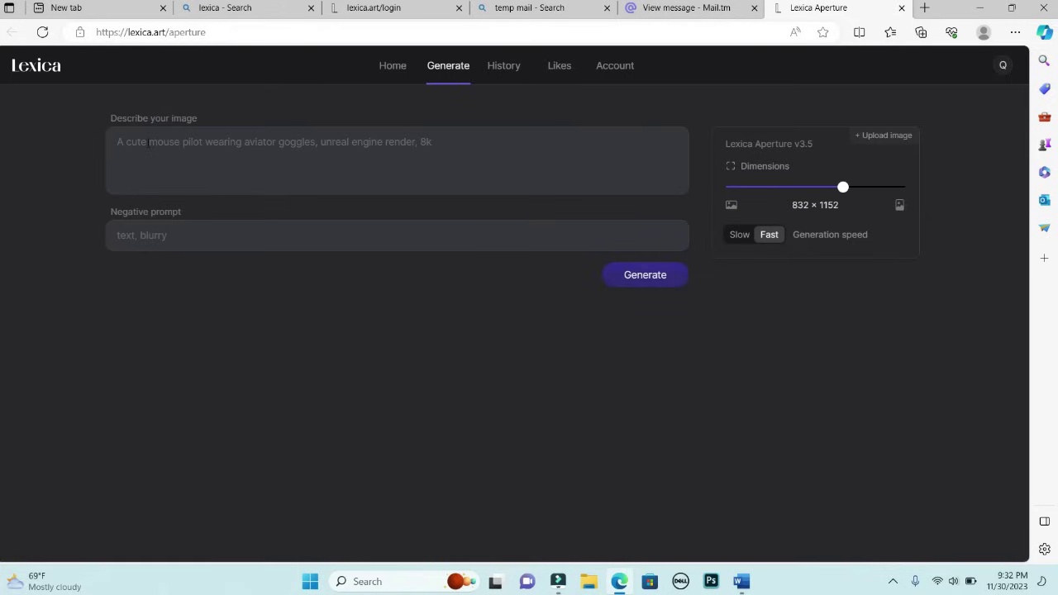
# Enter the image description "IN 3D A FAT CHILD RUNNING WITH A BIG MEAT IN HIS HAND".
pyautogui.click(189, 147)
pyautogui.write('A FAT CHILD RUNNING WITH A BIG')
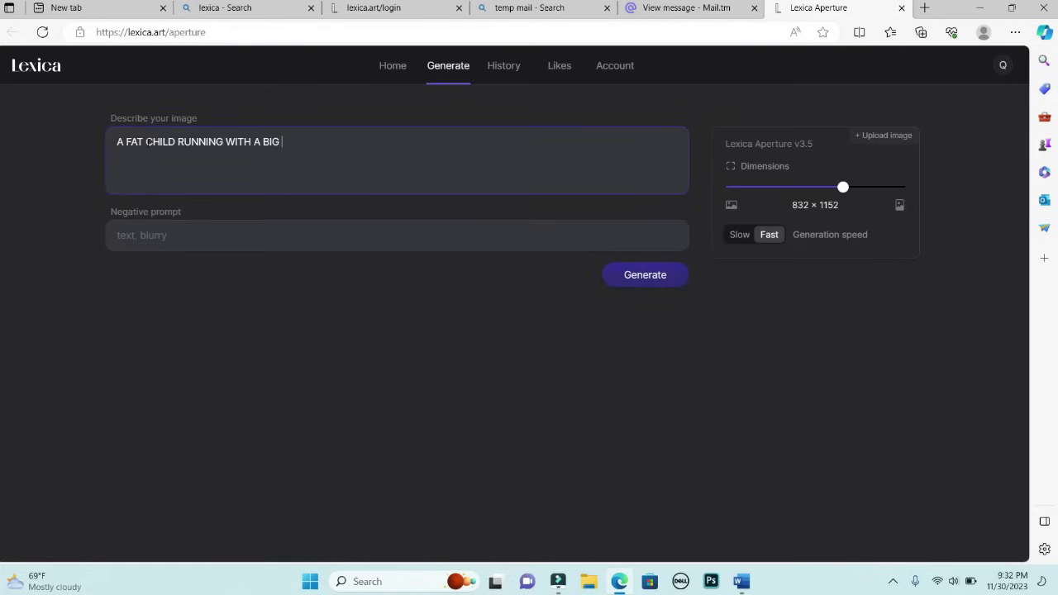
pyautogui.write(' MEAT IN HIS HAND')
pyautogui.write('N 3')
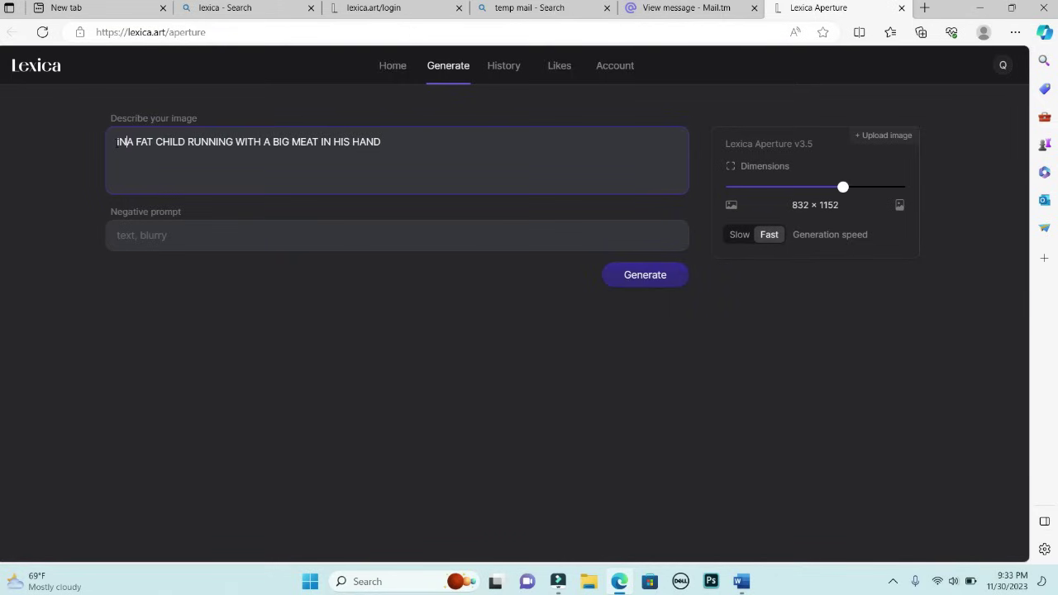
pyautogui.write('D')
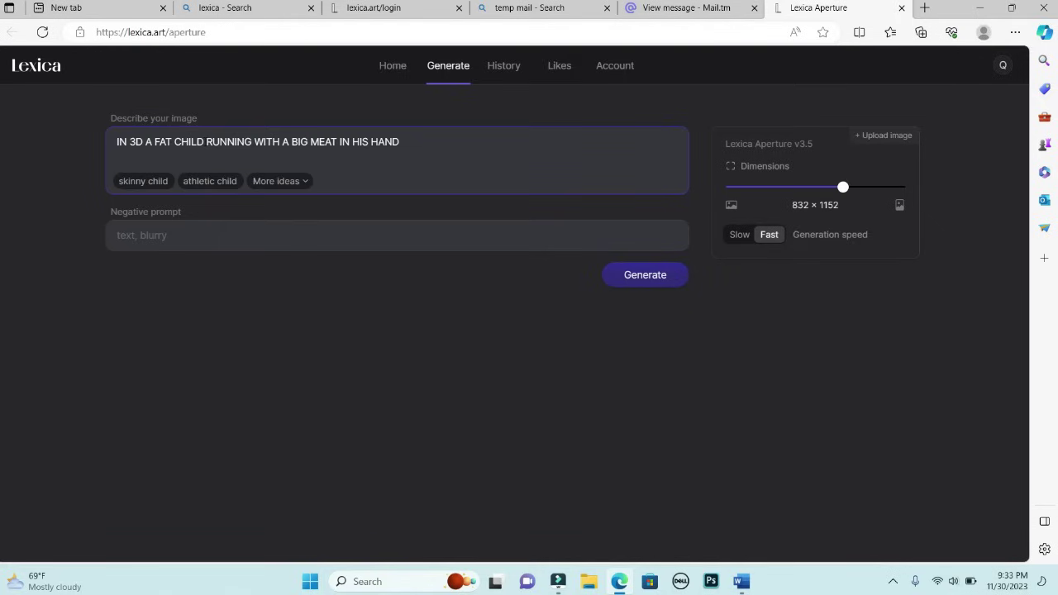
# Insert "WITH A BLACK SKIN" after "CHILD" and "OF CHIKEN" after "MEAT" in the image description, and generate the images.
pyautogui.write('WITH')
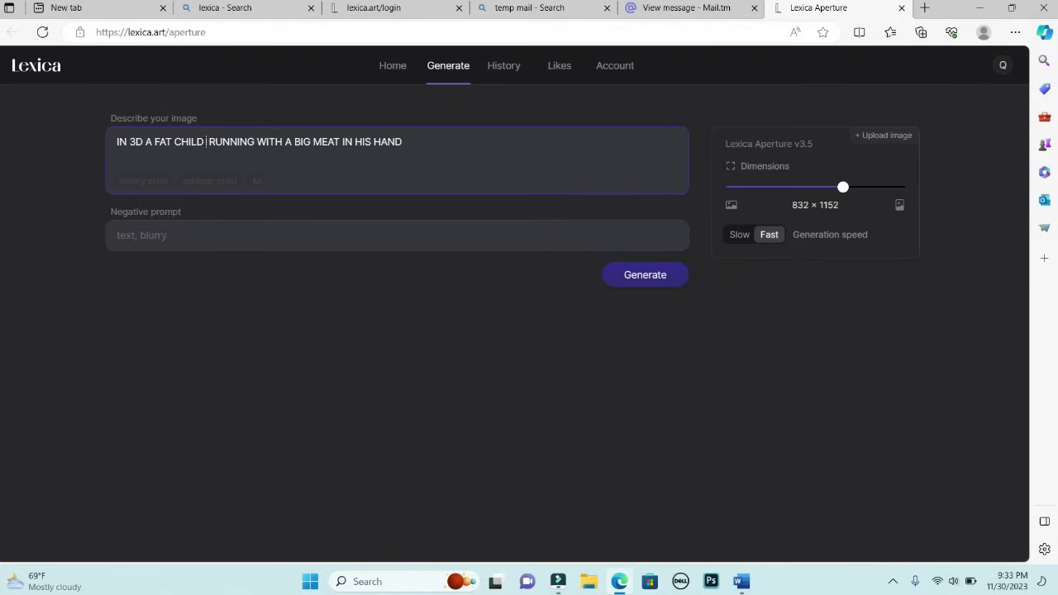
pyautogui.write(' A')
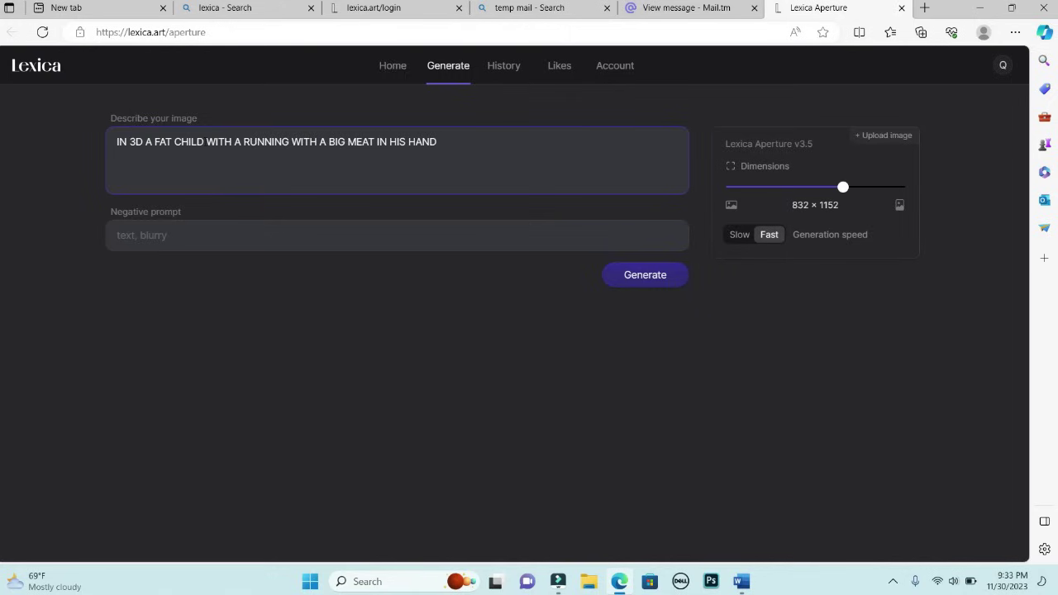
pyautogui.write(' BLACK')
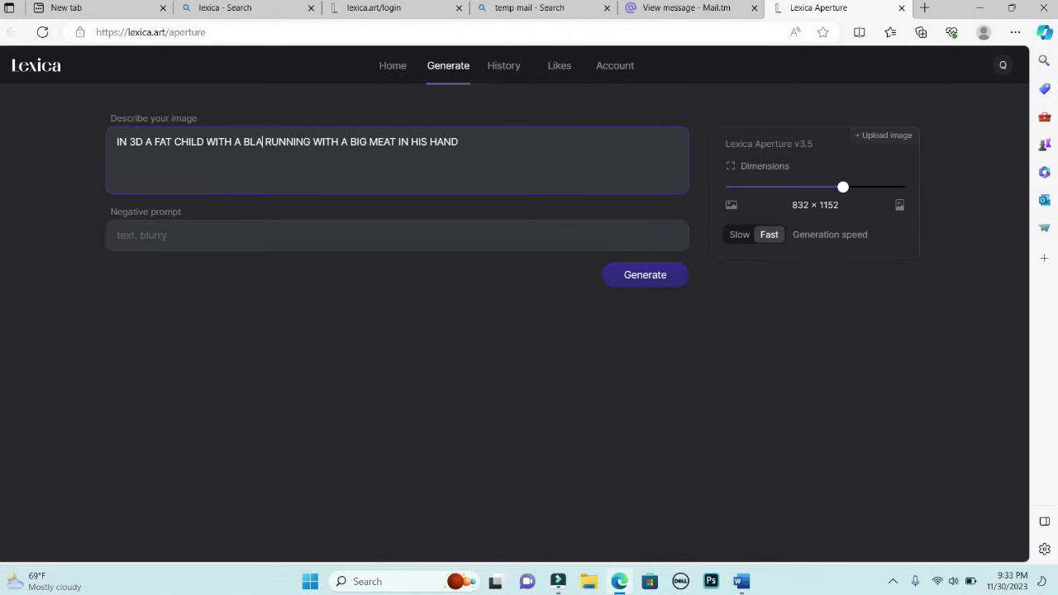
pyautogui.write(' SKIN')
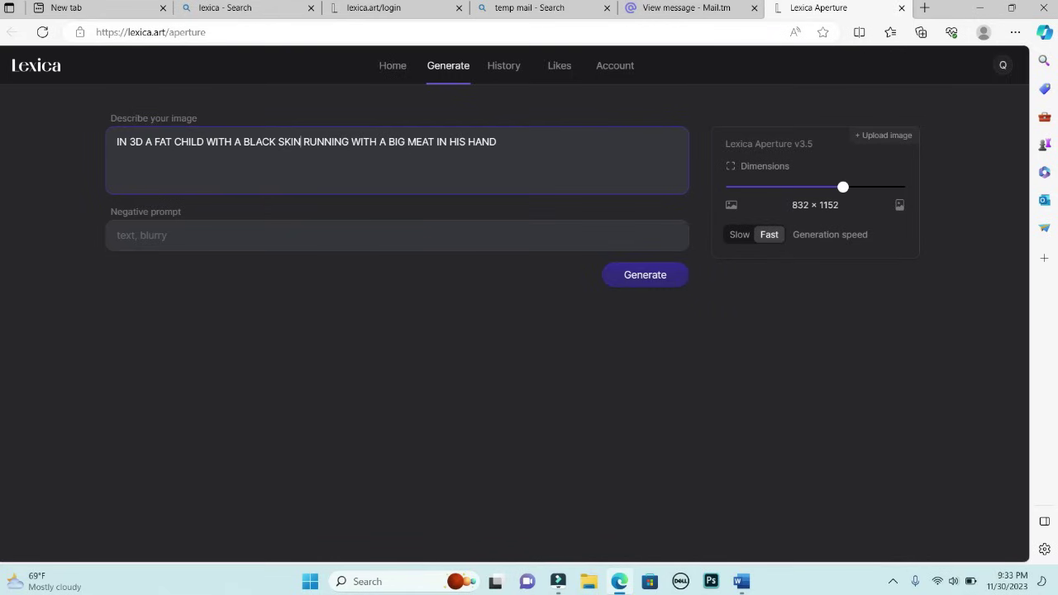
pyautogui.click(435, 141)
pyautogui.write('OF CHIKEN')
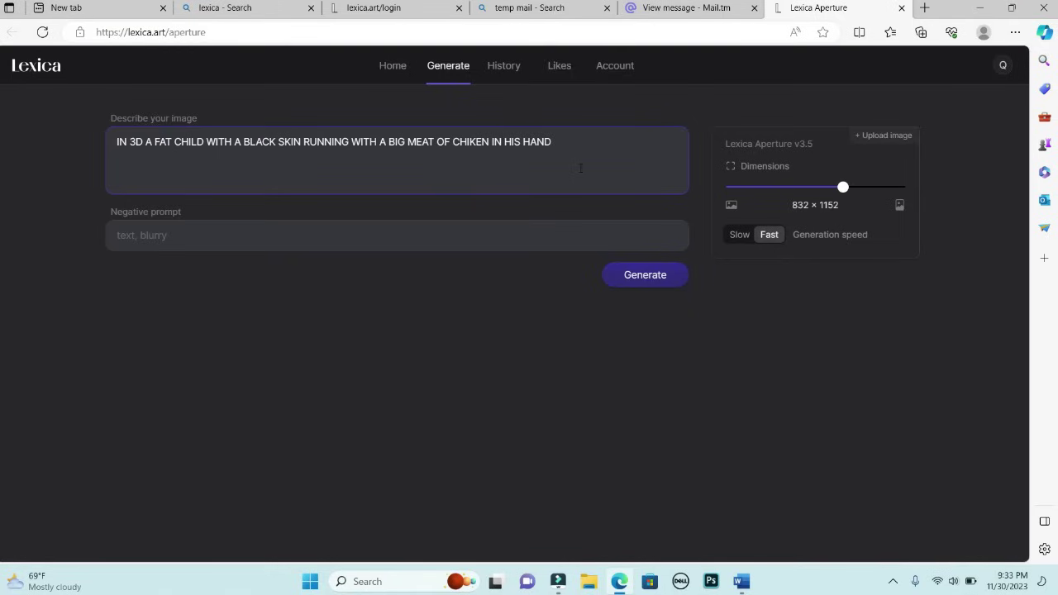
pyautogui.click(647, 278)
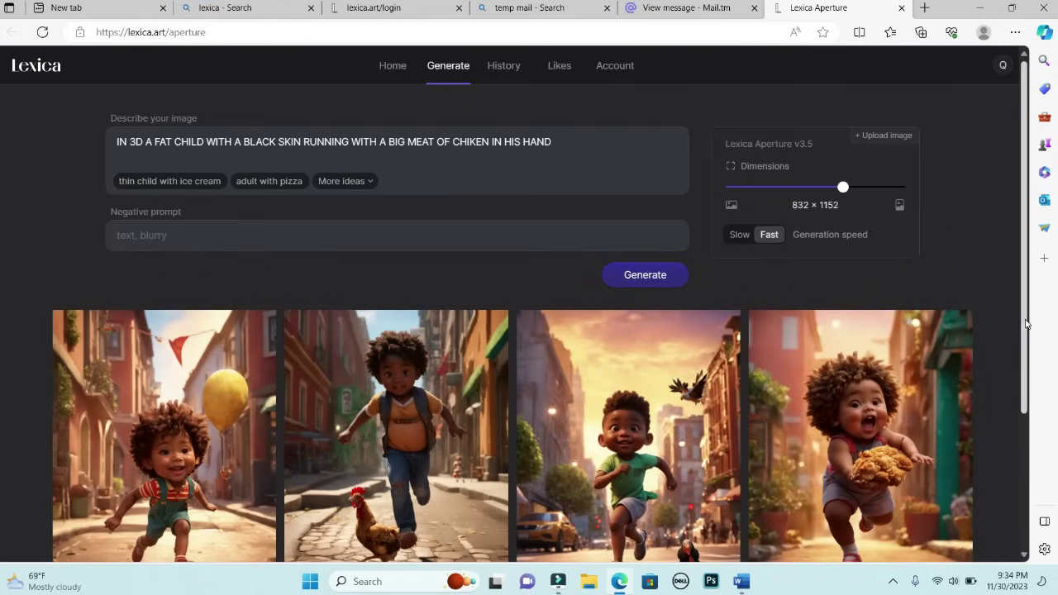
# Download the generated image of the running child holding fried chicken.
pyautogui.moveTo(1025, 324); pyautogui.dragTo(1040, 387)
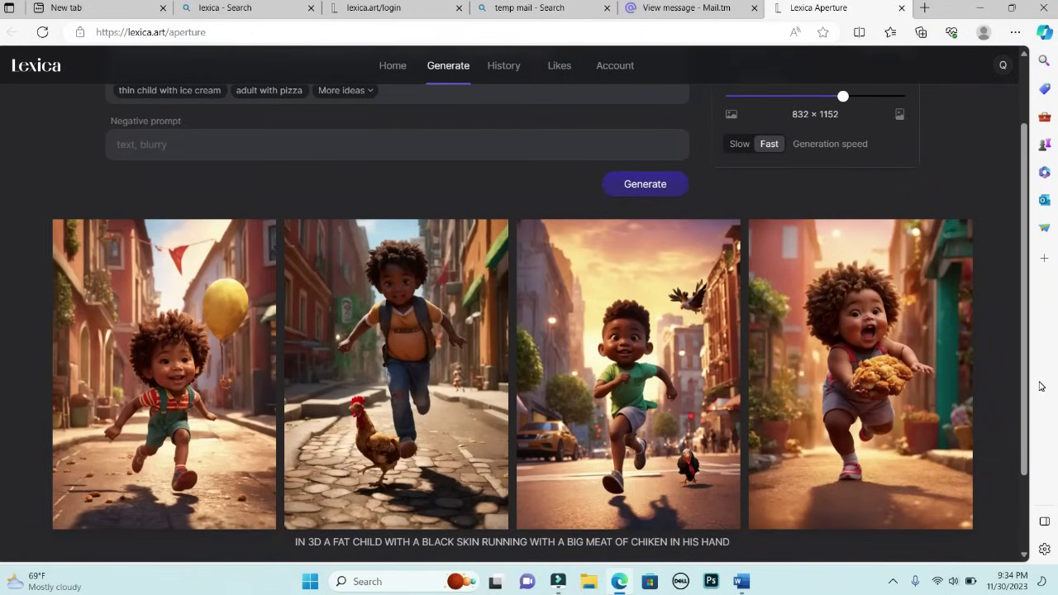
pyautogui.moveTo(926, 434)
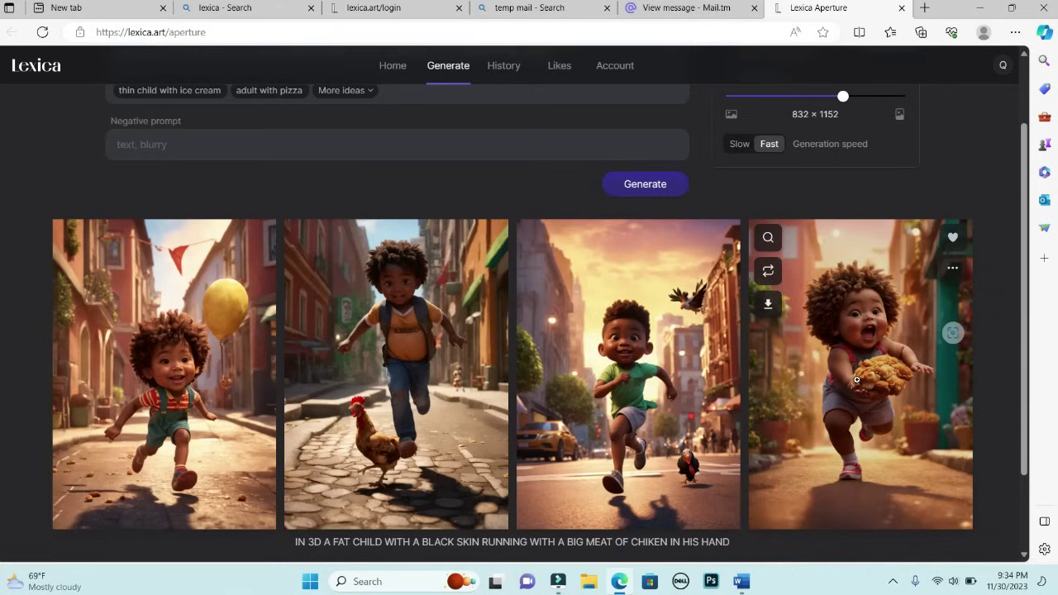
pyautogui.click(768, 306)
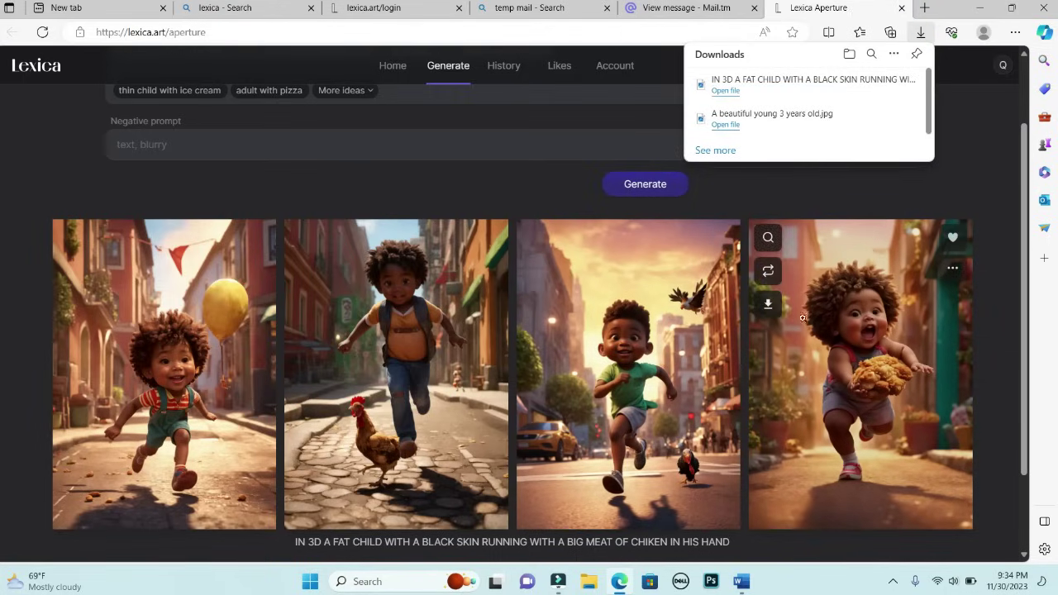
pyautogui.click(837, 347)
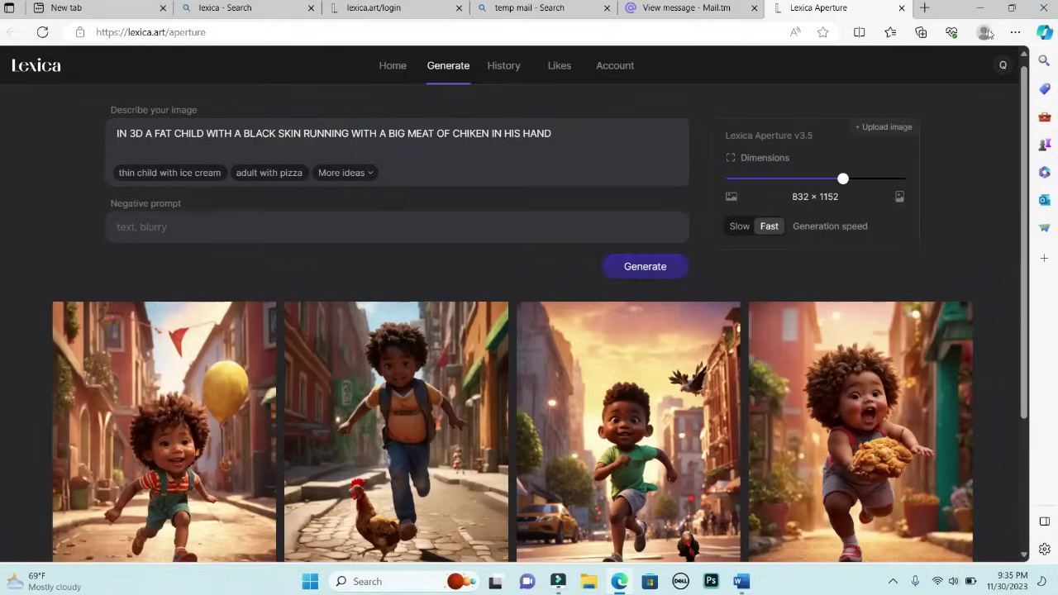
# Search the web for "GOOGLE TRANSLATE" in a new browser tab.
pyautogui.click(925, 8)
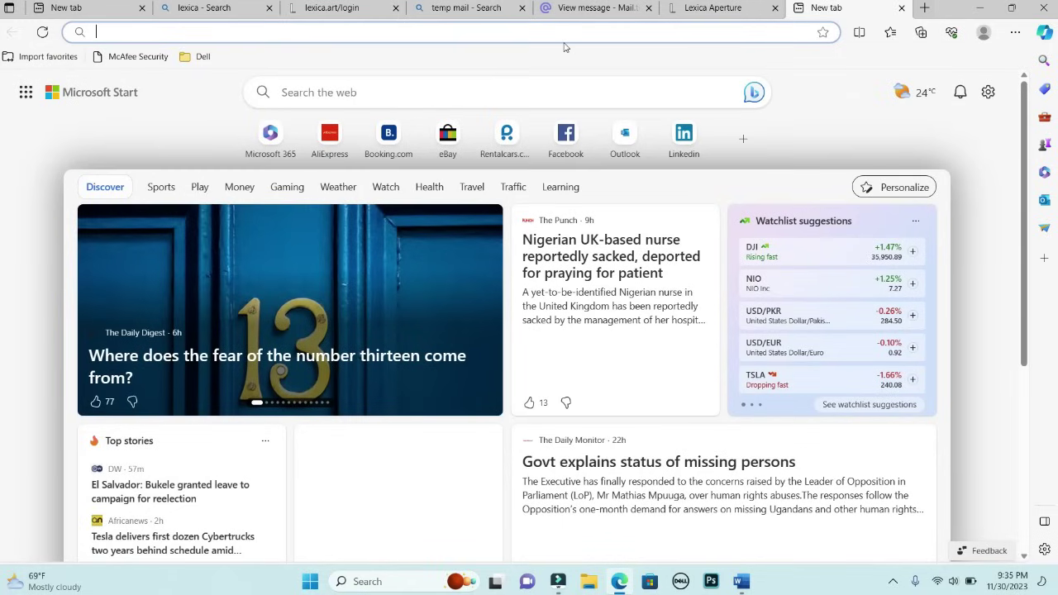
pyautogui.write('G')
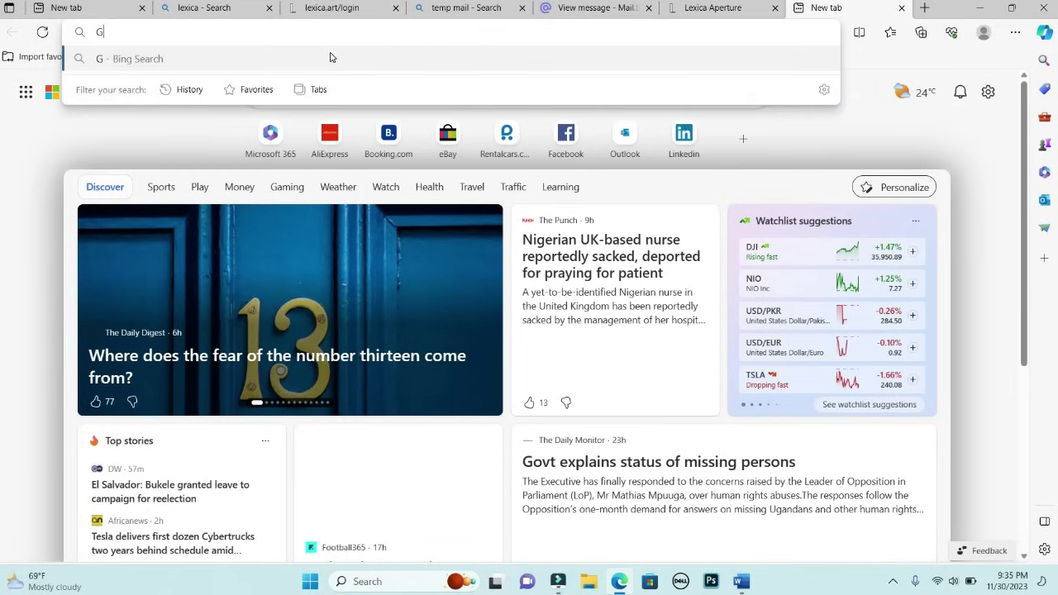
pyautogui.write('OOGLE')
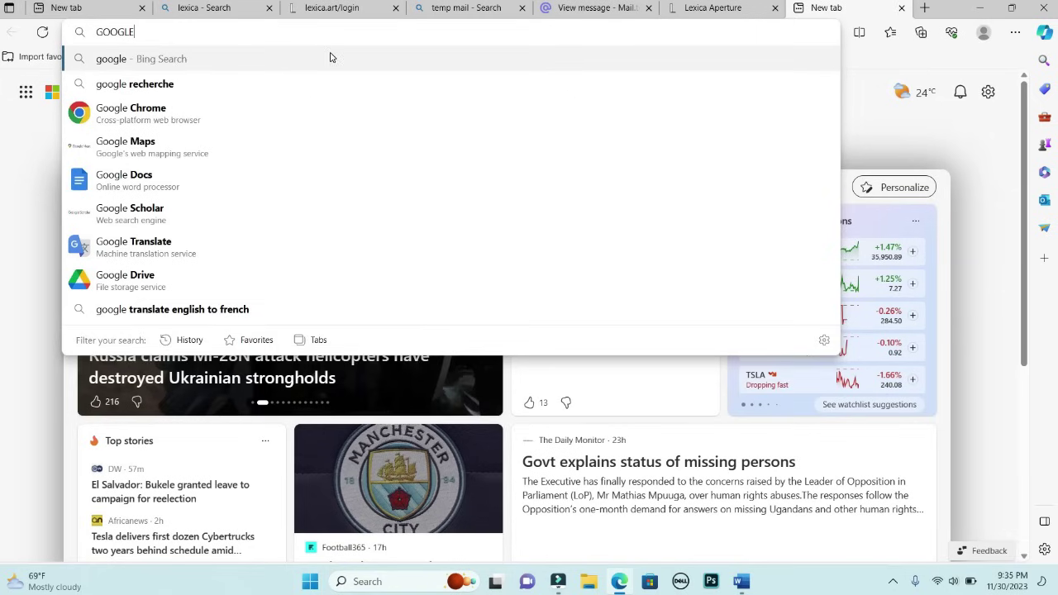
pyautogui.write(' TRA')
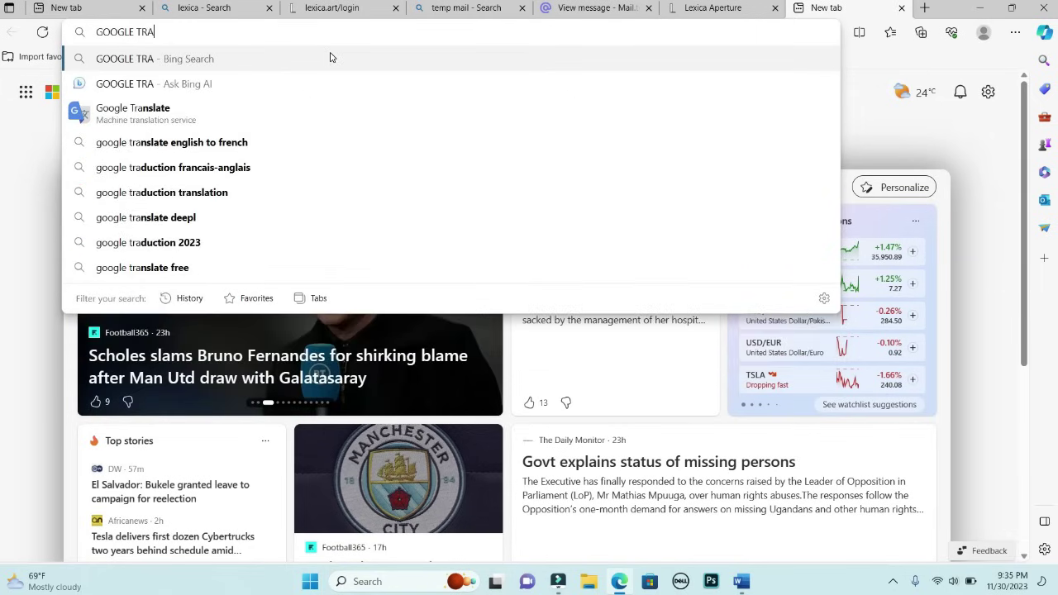
pyautogui.write('NSLATE')
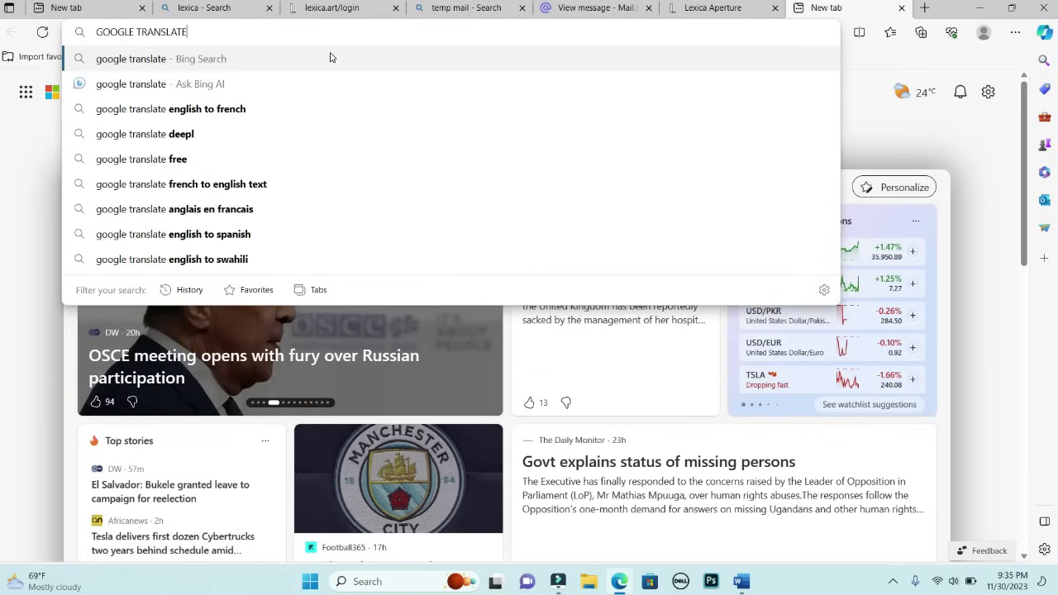
pyautogui.press('Return')
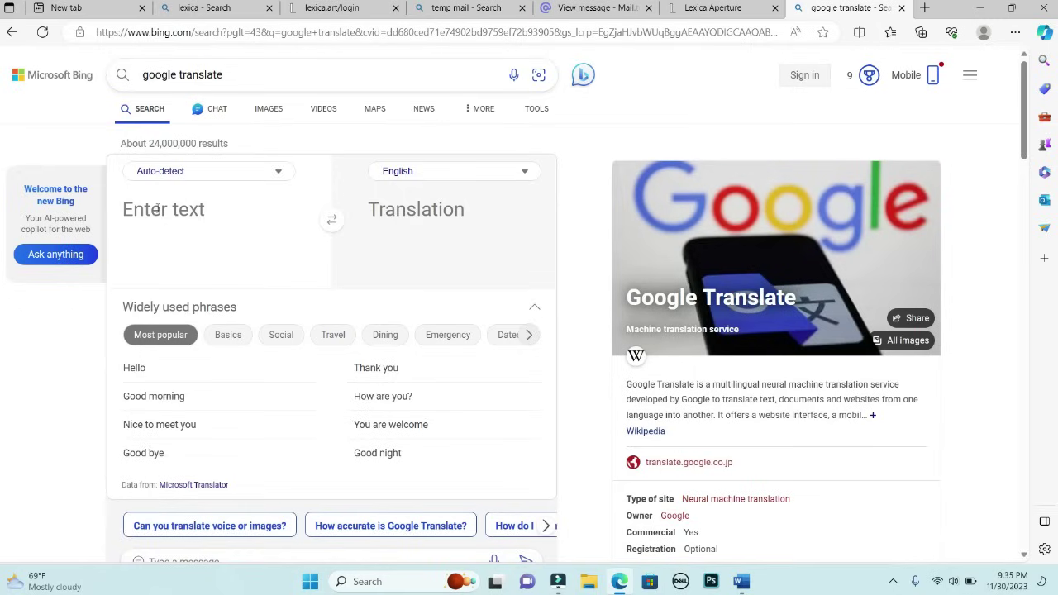
# Set the translator's source language to Kinyarwanda.
pyautogui.click(281, 175)
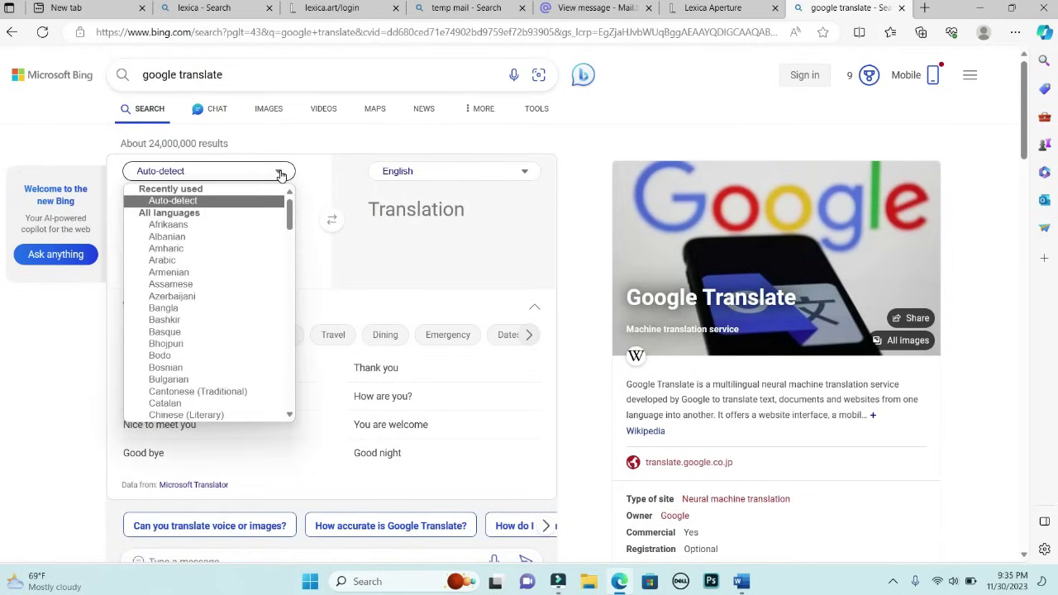
pyautogui.press('k')
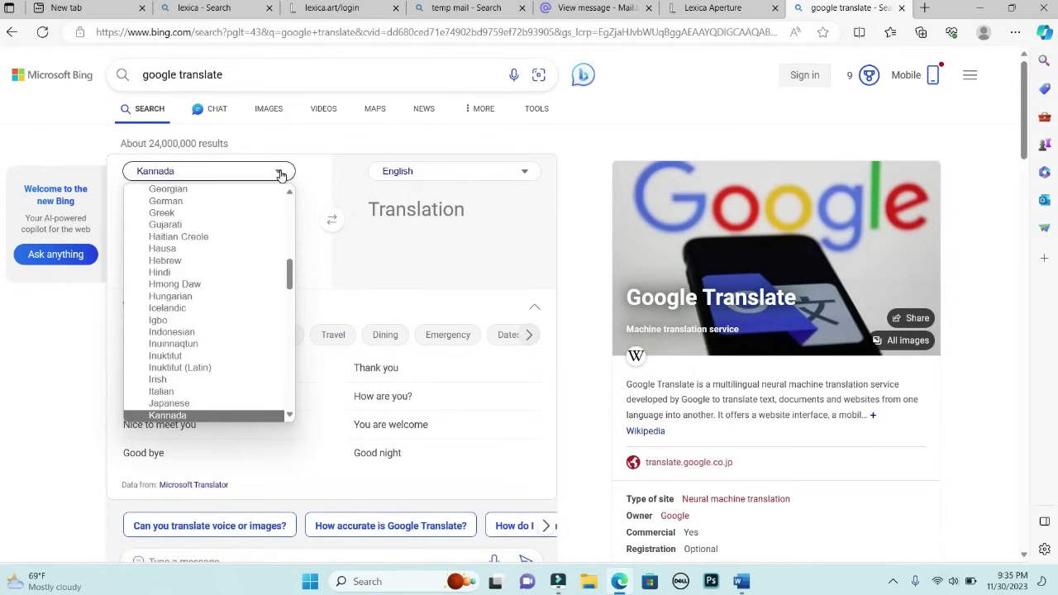
pyautogui.press('k')
pyautogui.press('k')
pyautogui.press('k')
pyautogui.press('k')
pyautogui.press('k')
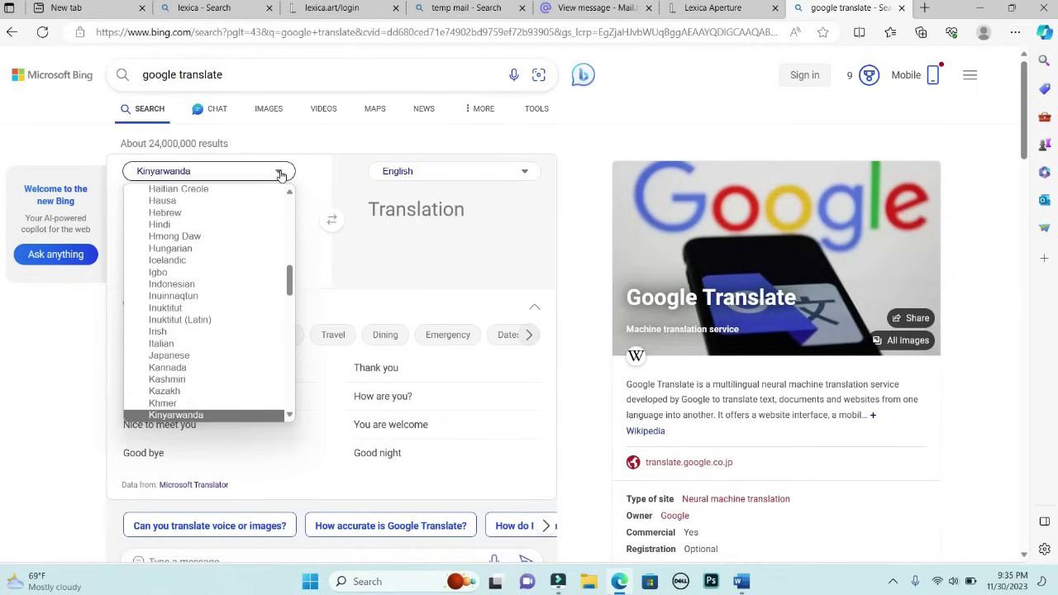
pyautogui.press('Up')
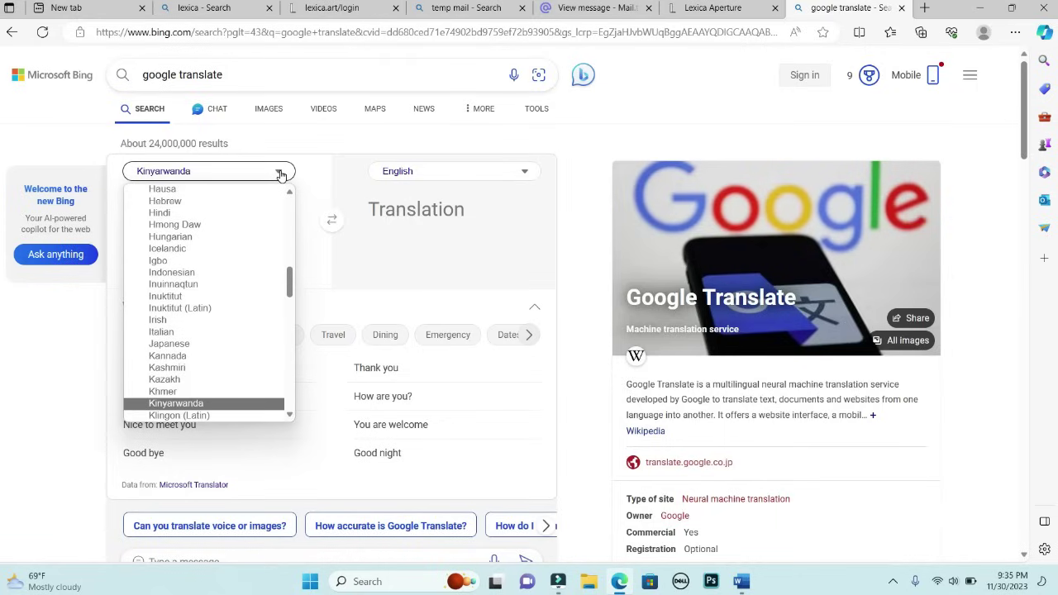
pyautogui.press('Return')
# Enter "UMWANA UBYIBUSHE URIGUKINA N'INKOKO" as the Kinyarwanda text to translate into English.
pyautogui.click(162, 210)
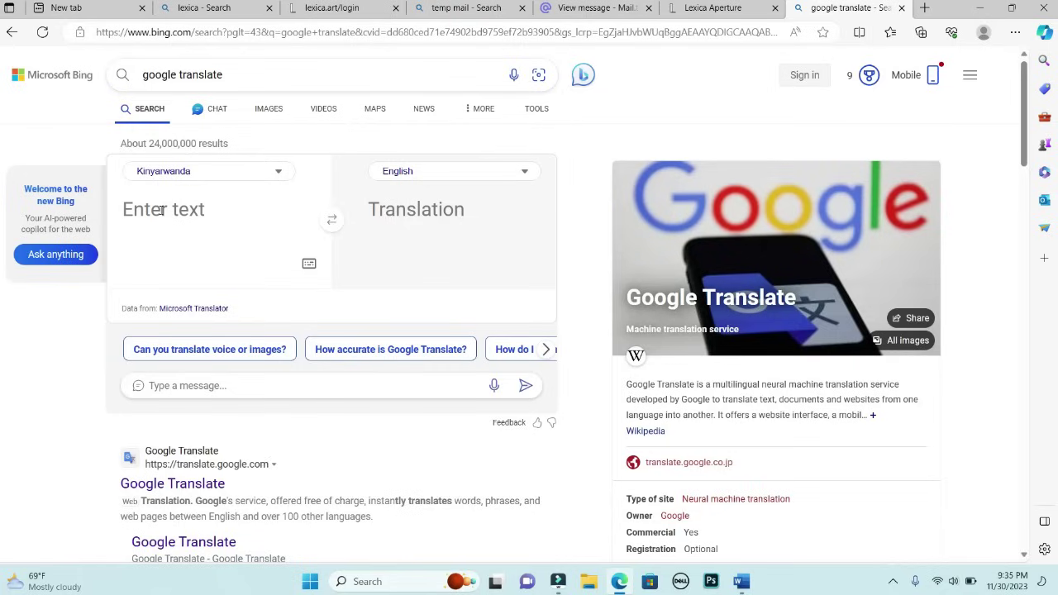
pyautogui.write('uM')
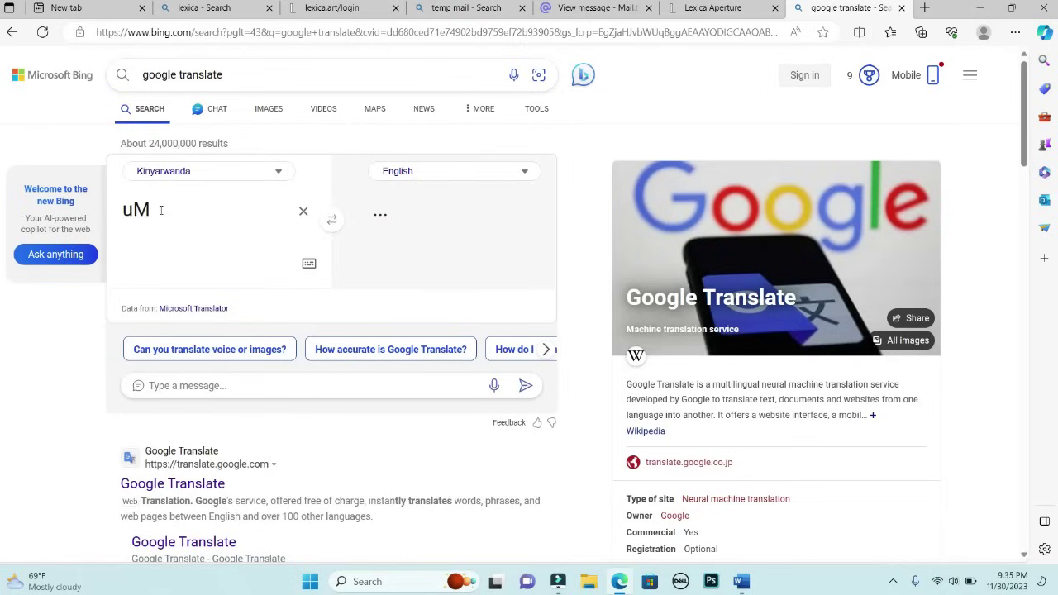
pyautogui.write('W')
pyautogui.press('BackSpace')
pyautogui.press('BackSpace')
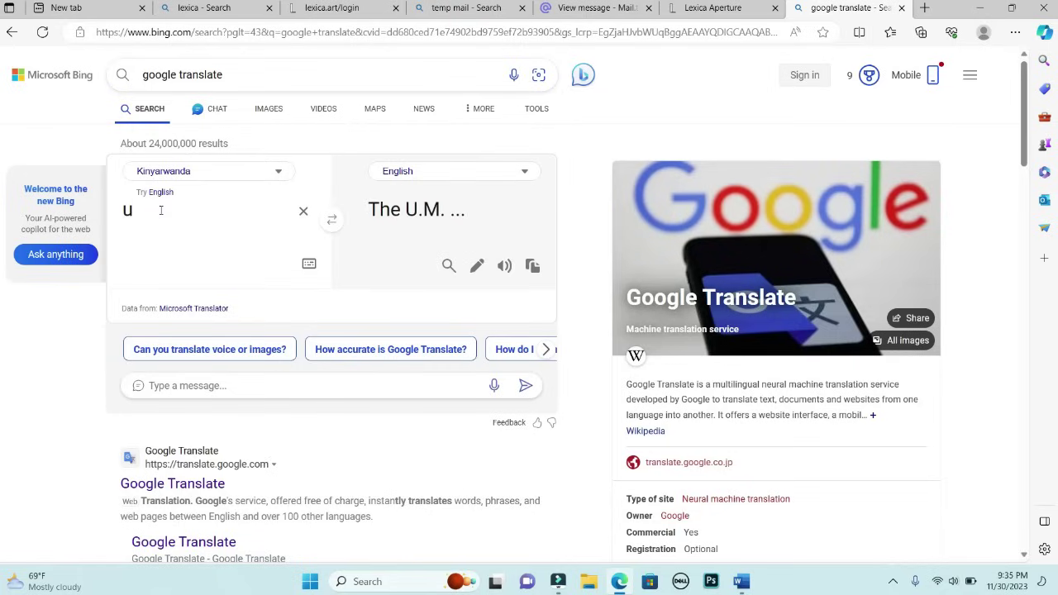
pyautogui.press('BackSpace')
pyautogui.write('UMWANA')
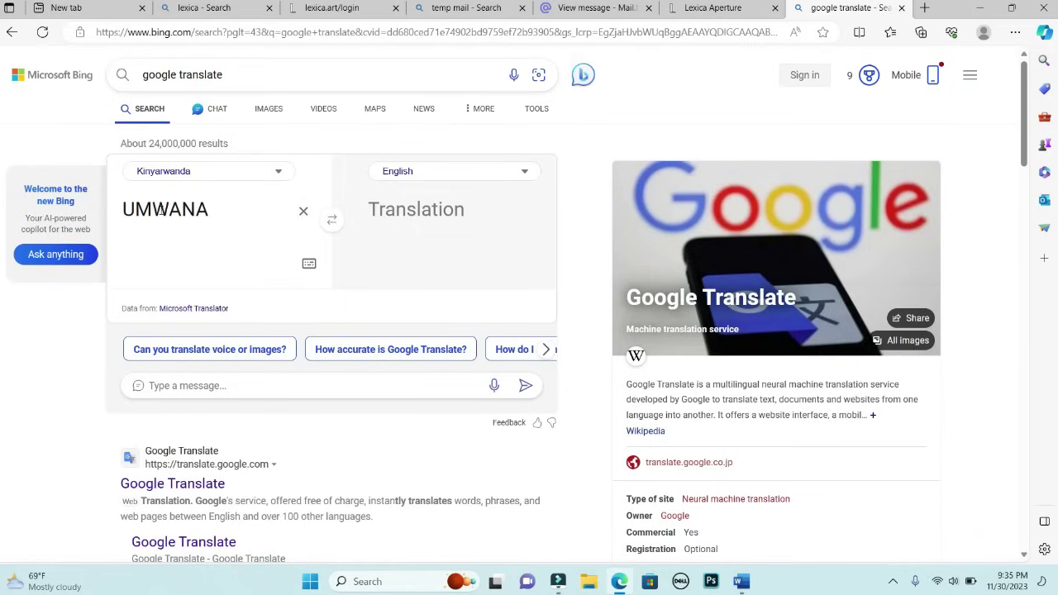
pyautogui.write(' UBYIBUSHE')
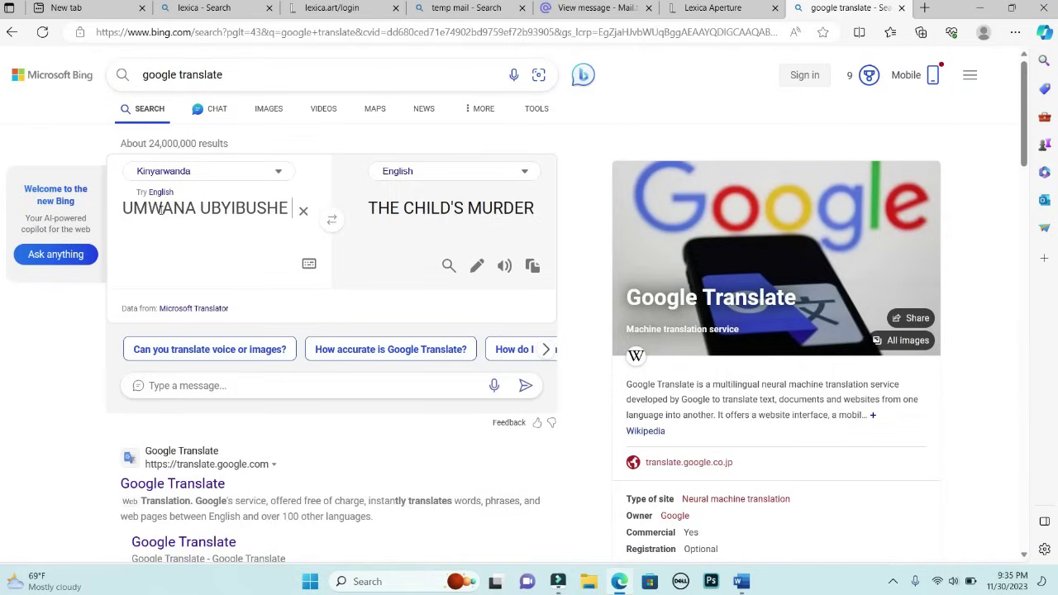
pyautogui.write(' URIGUKINA N')
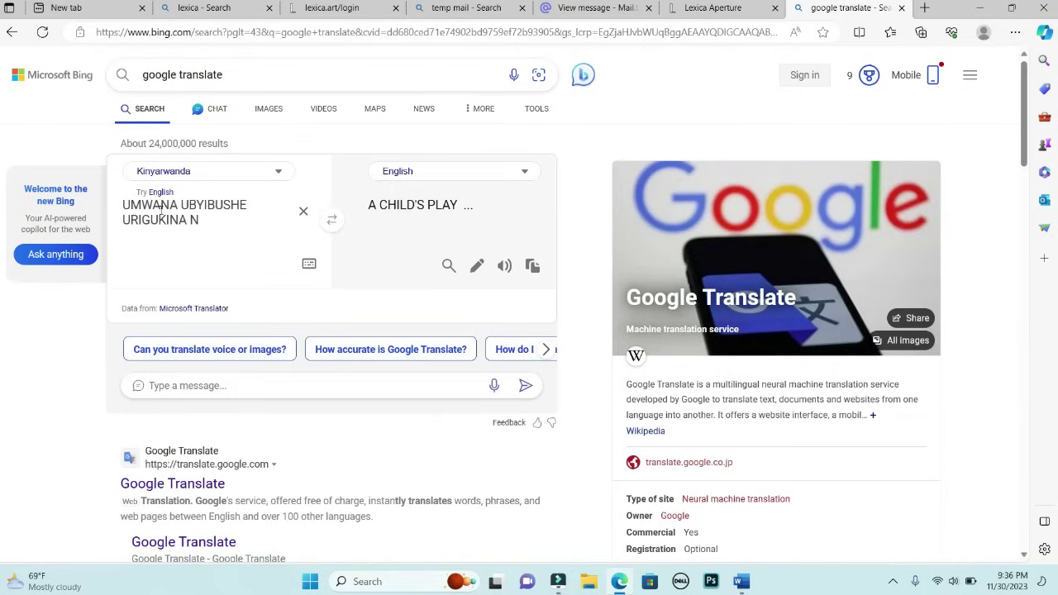
pyautogui.write("'")
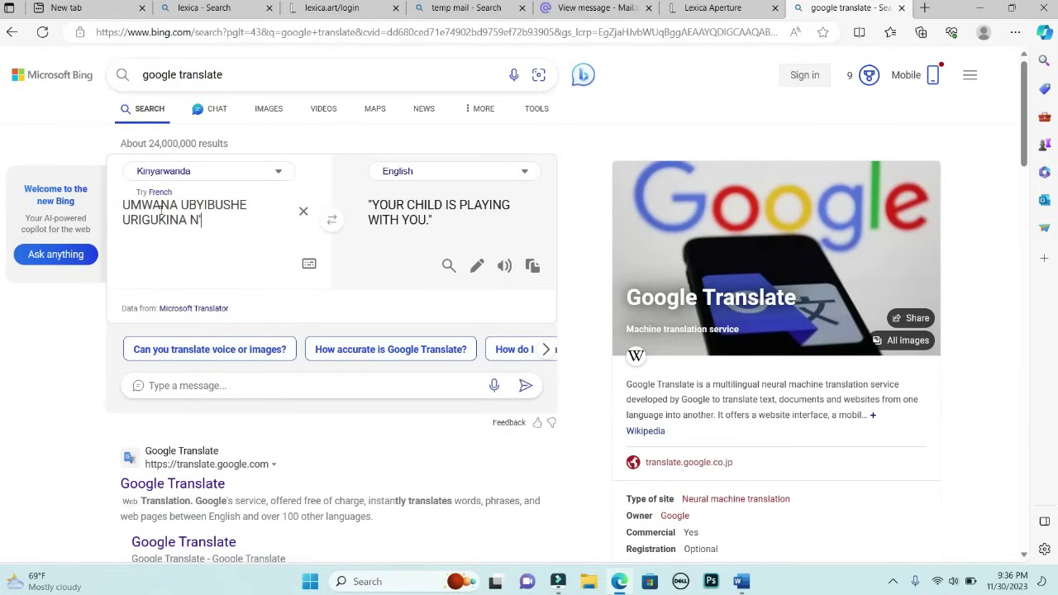
pyautogui.write('INKOKO')
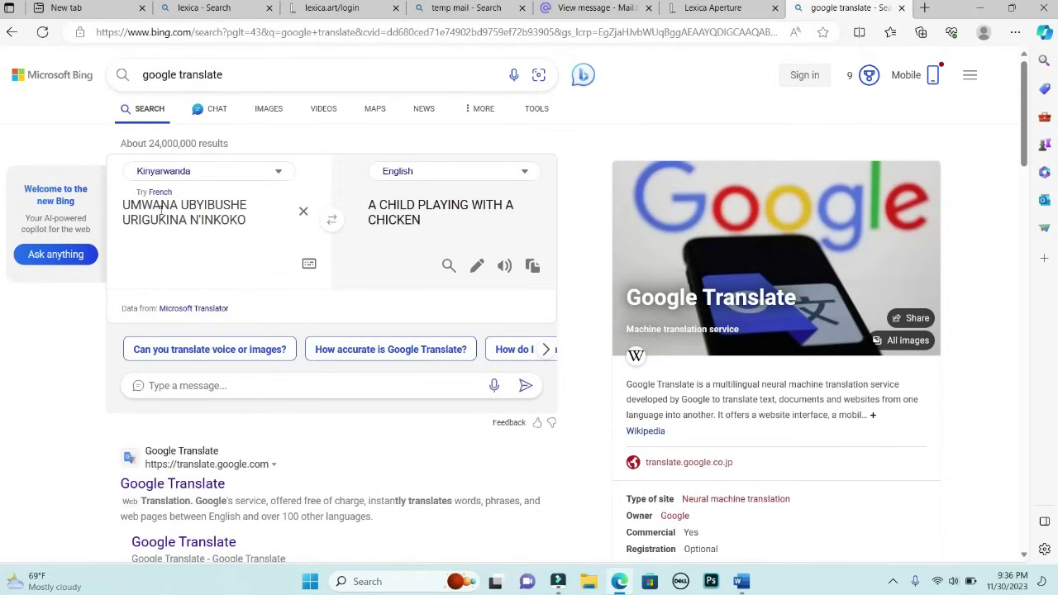
# Copy the English translation, use it in Lexica to replace the image description after "IN 3D", and generate the images.
pyautogui.click(532, 266)
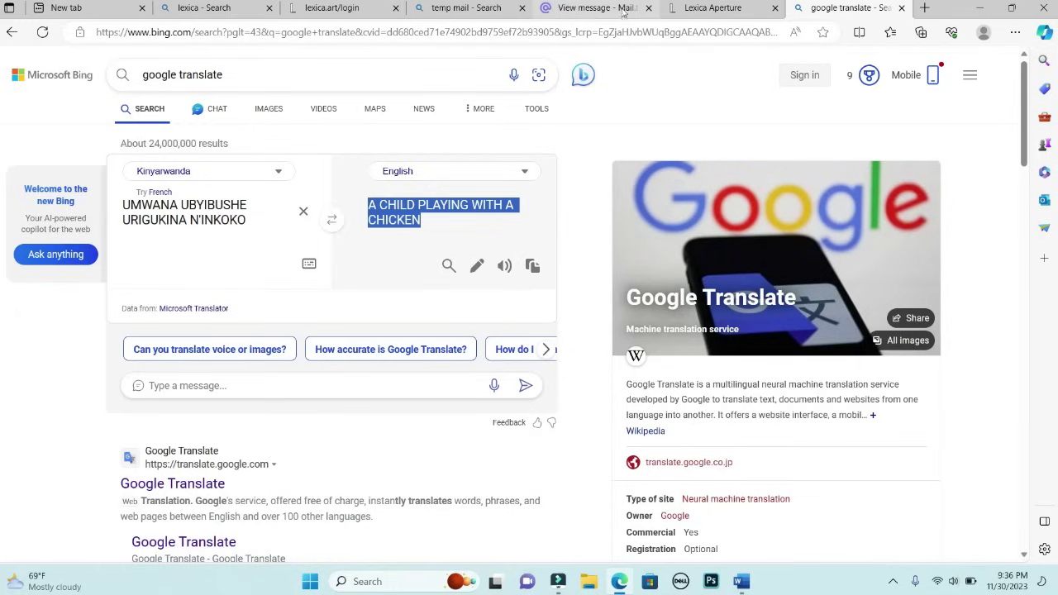
pyautogui.click(698, 9)
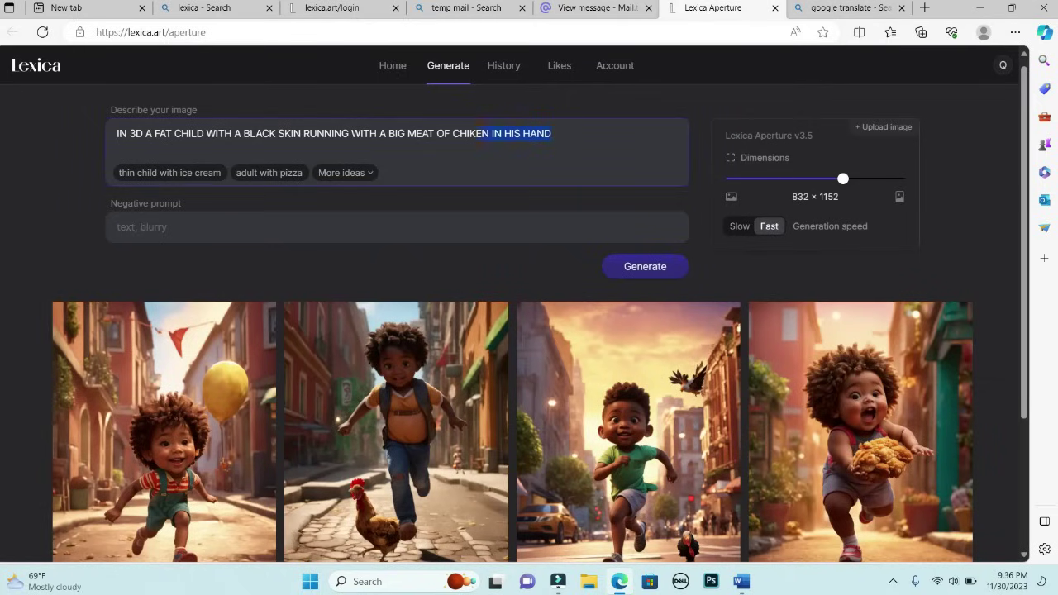
pyautogui.moveTo(150, 136); pyautogui.dragTo(145, 135)
pyautogui.press('BackSpace')
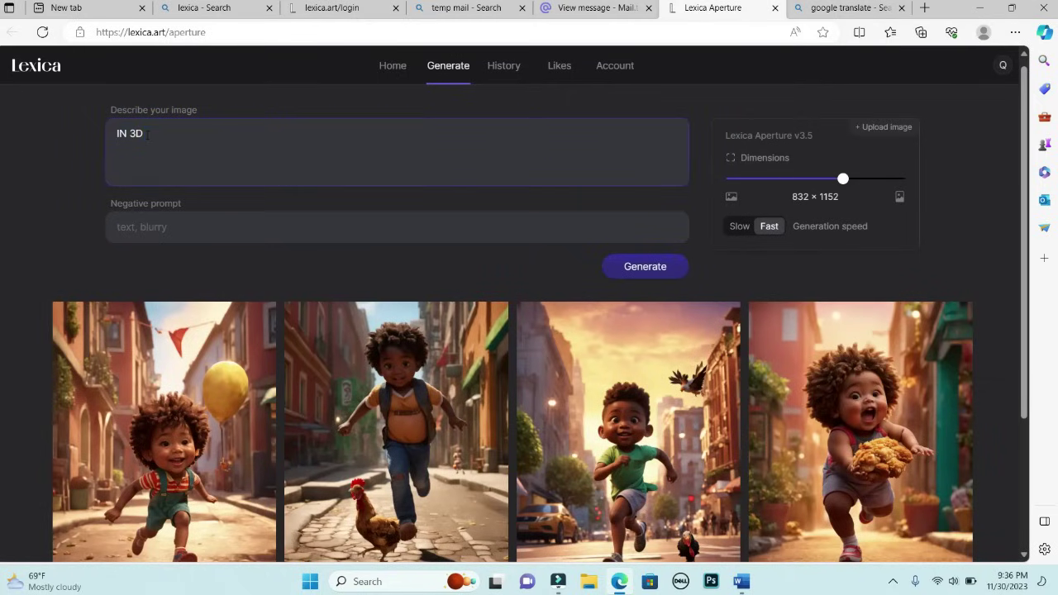
pyautogui.hotkey('ctrl', 'v')
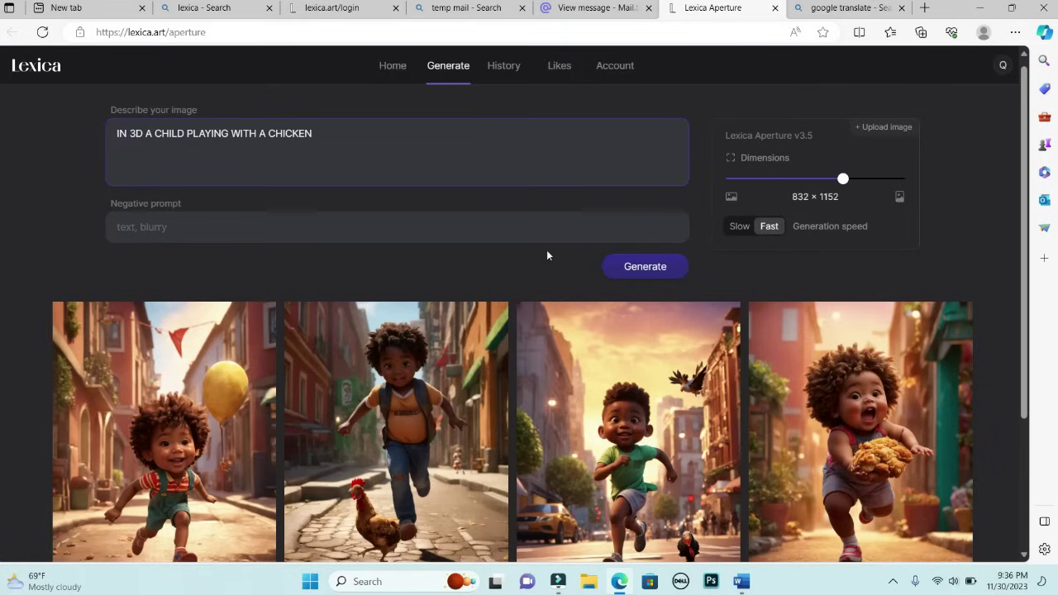
pyautogui.click(637, 269)
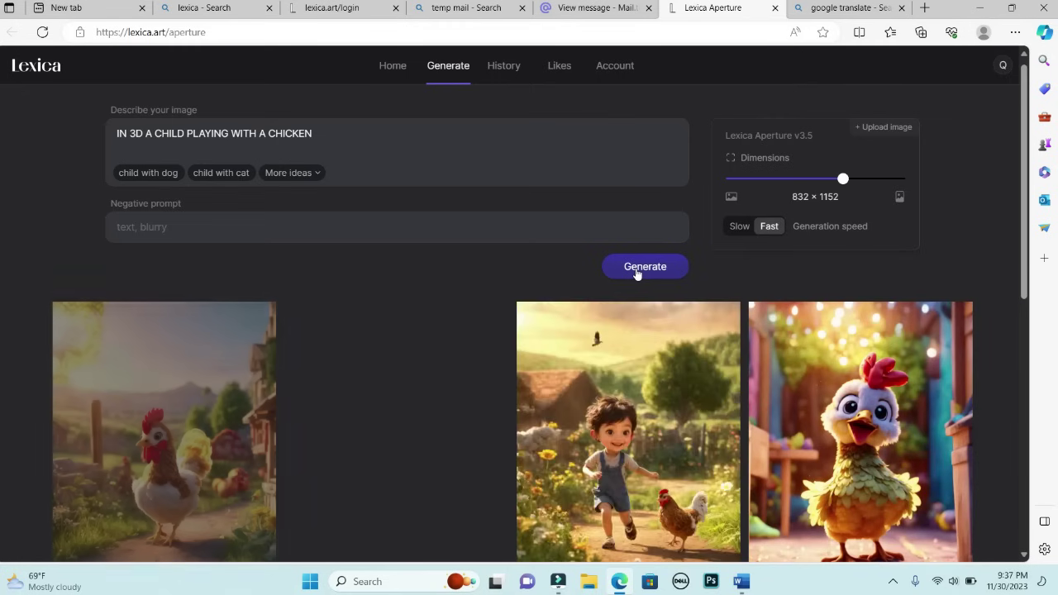
# Download the generated image of the dark-haired child running beside a chicken.
pyautogui.scroll(-1, 892, 372)
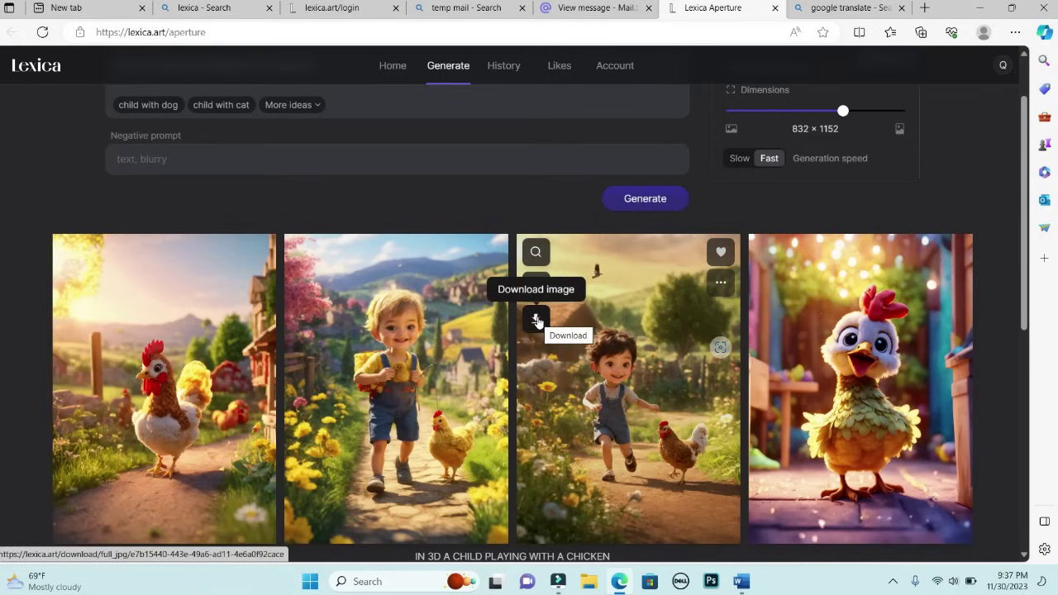
pyautogui.click(537, 320)
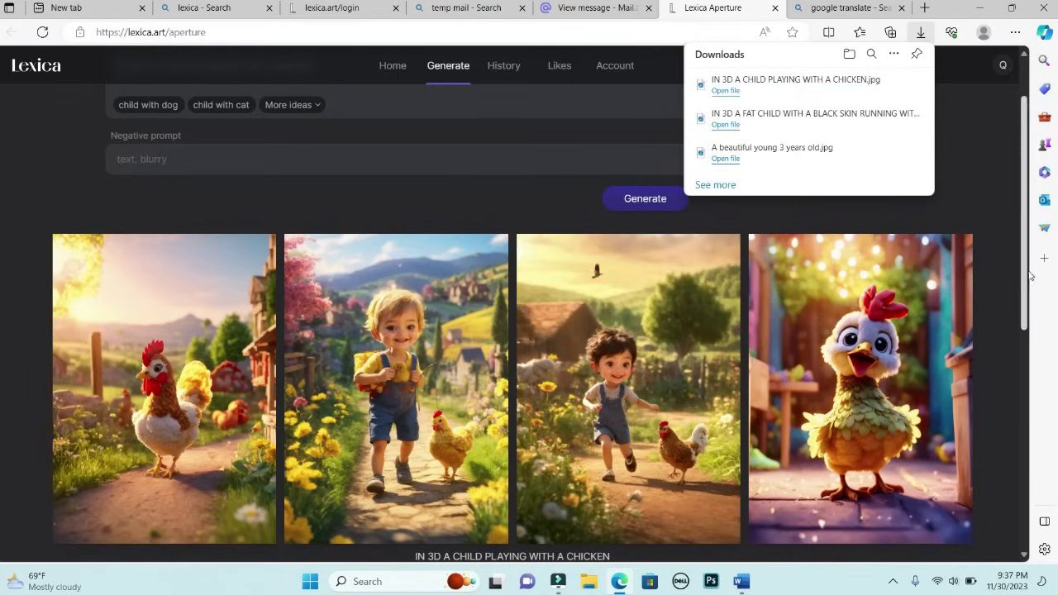
# Insert "BLAK" before "CHILD" and add "IN THE VILLAGE" at the end of the image description, and generate the images.
pyautogui.moveTo(1028, 275); pyautogui.dragTo(1023, 208)
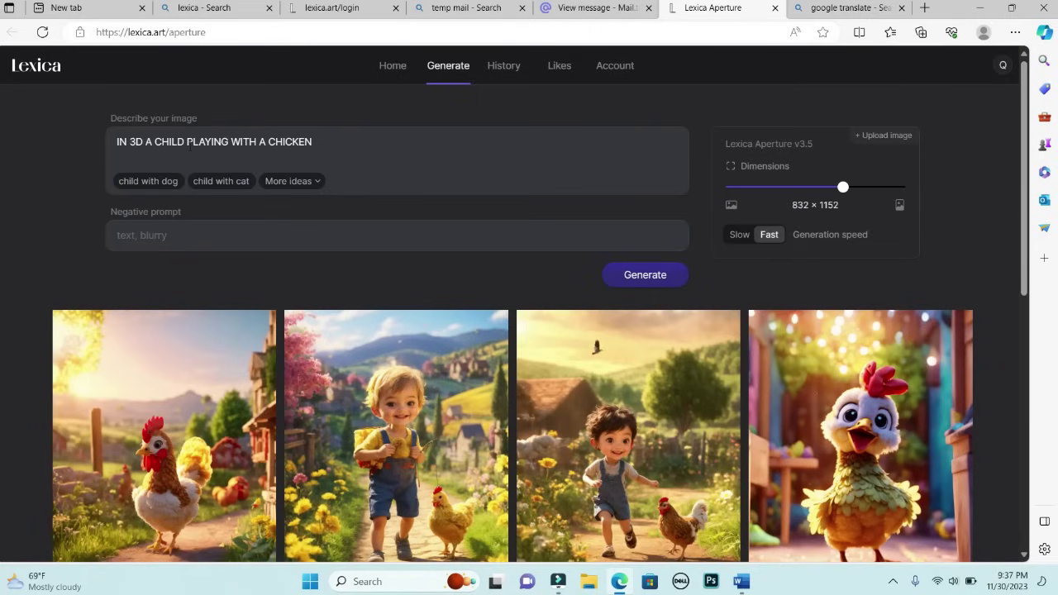
pyautogui.doubleClick(181, 142)
pyautogui.write('BLAK')
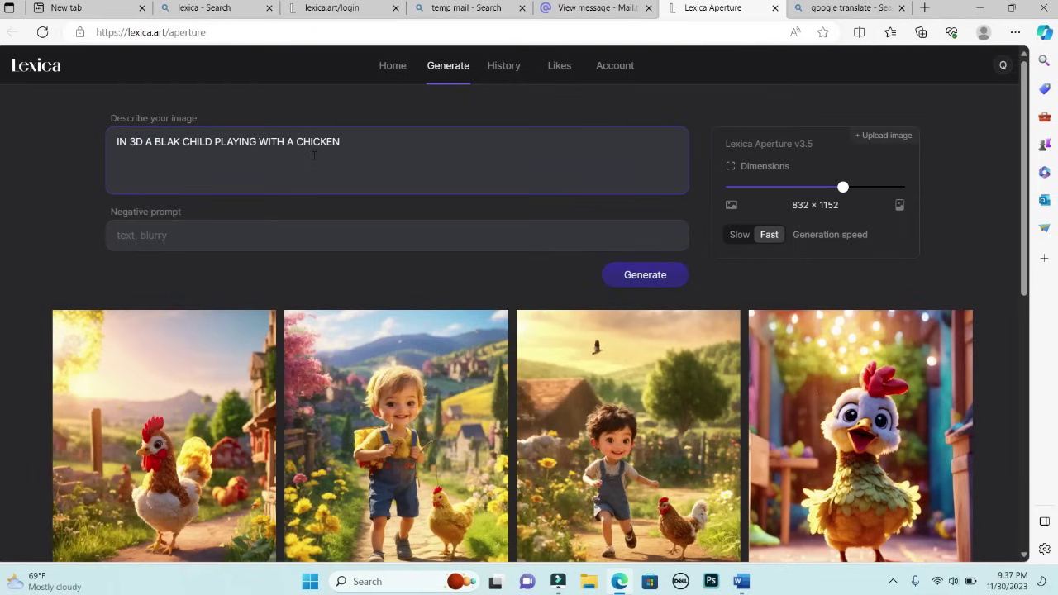
pyautogui.click(343, 142)
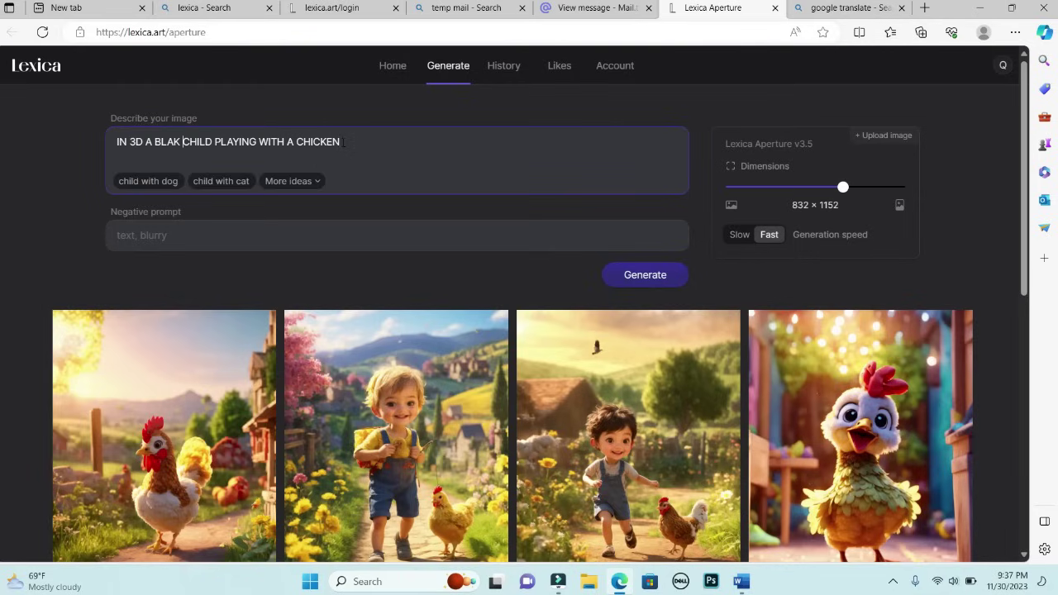
pyautogui.write('IN')
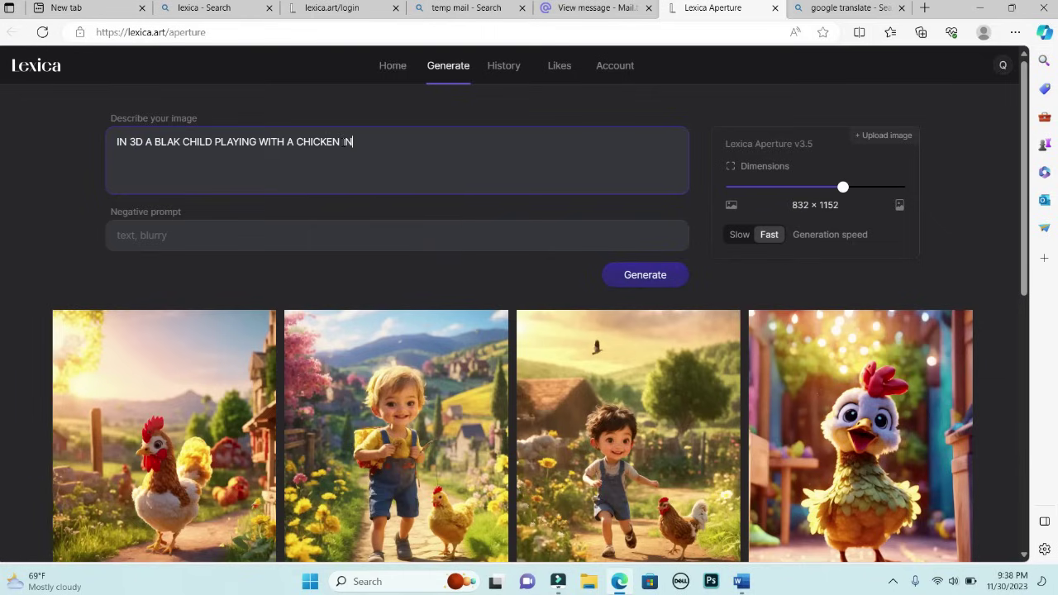
pyautogui.write(' THE VILLAGE')
pyautogui.click(624, 281)
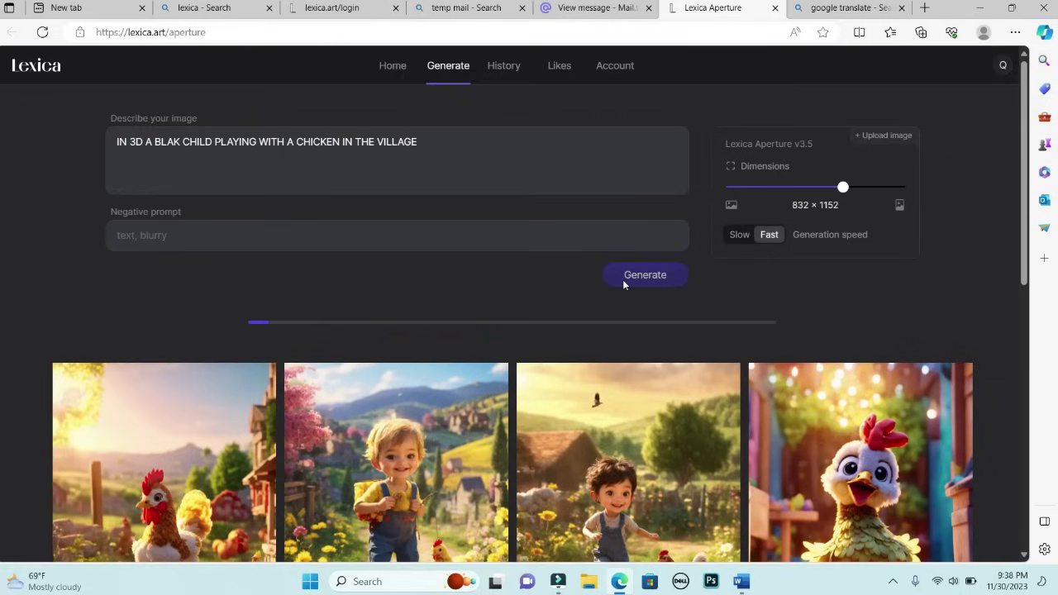